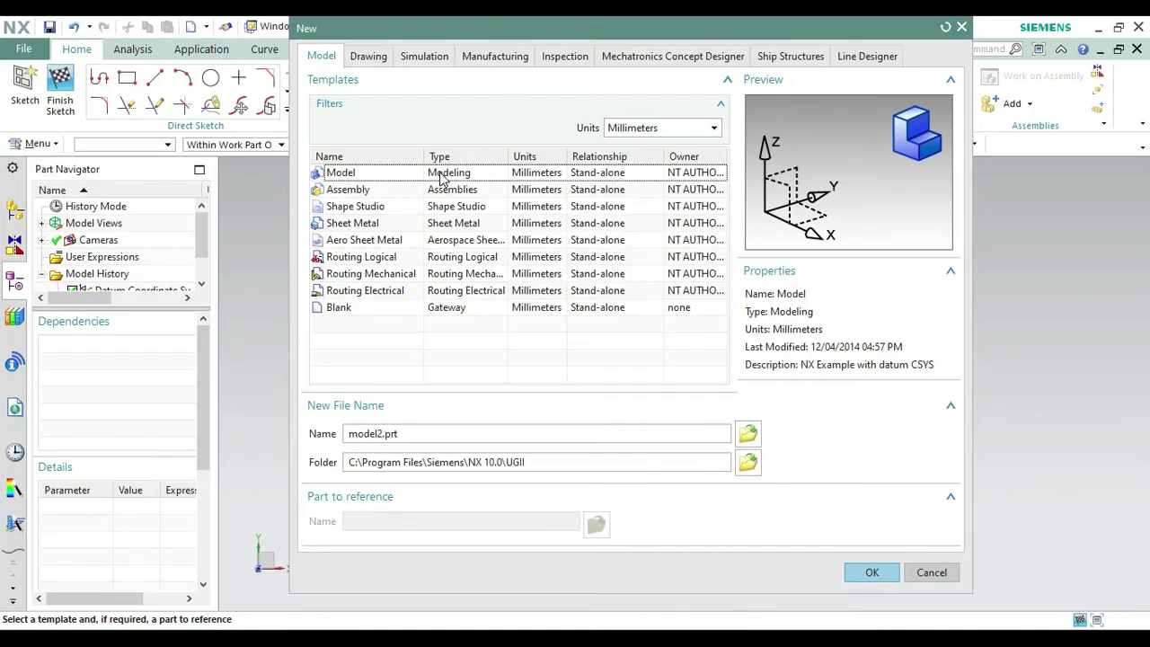
# Create the millimetre Model part model2.prt and start a sketch on the XY plane of the datum coordinate system
pyautogui.click(440, 177)
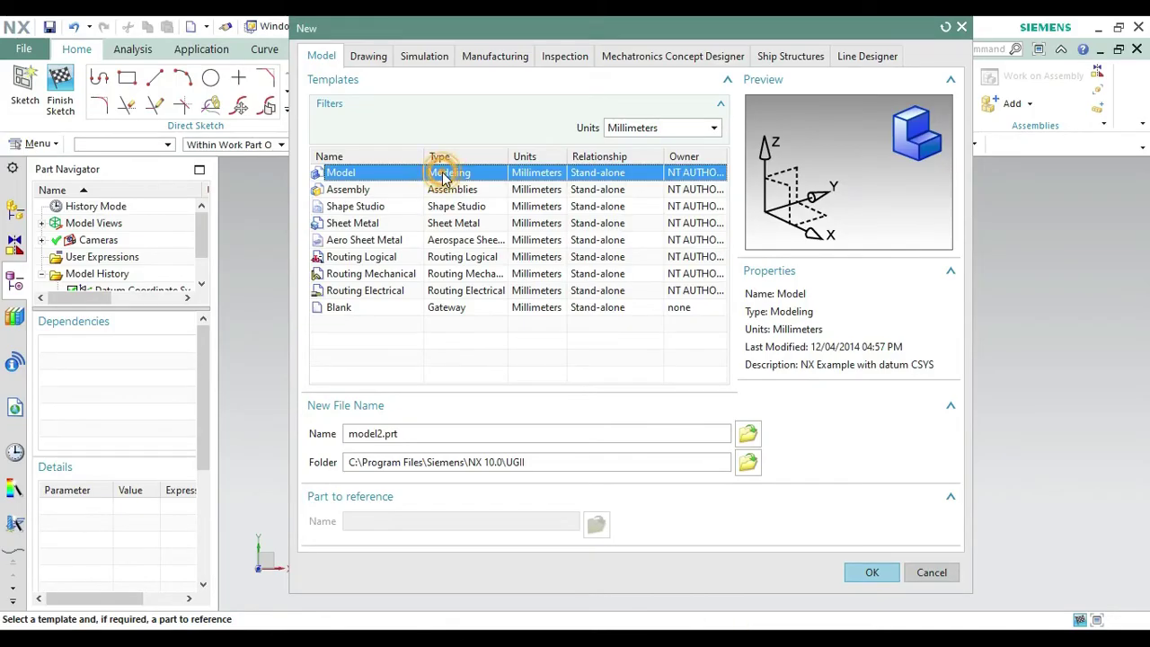
pyautogui.click(867, 572)
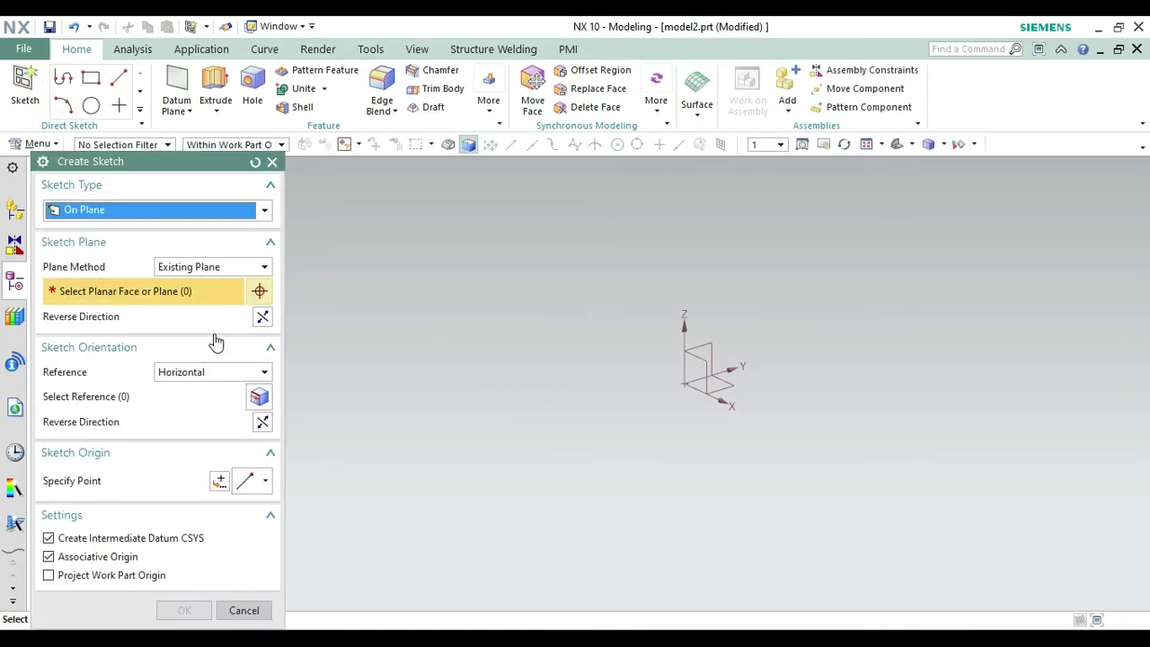
pyautogui.click(727, 385)
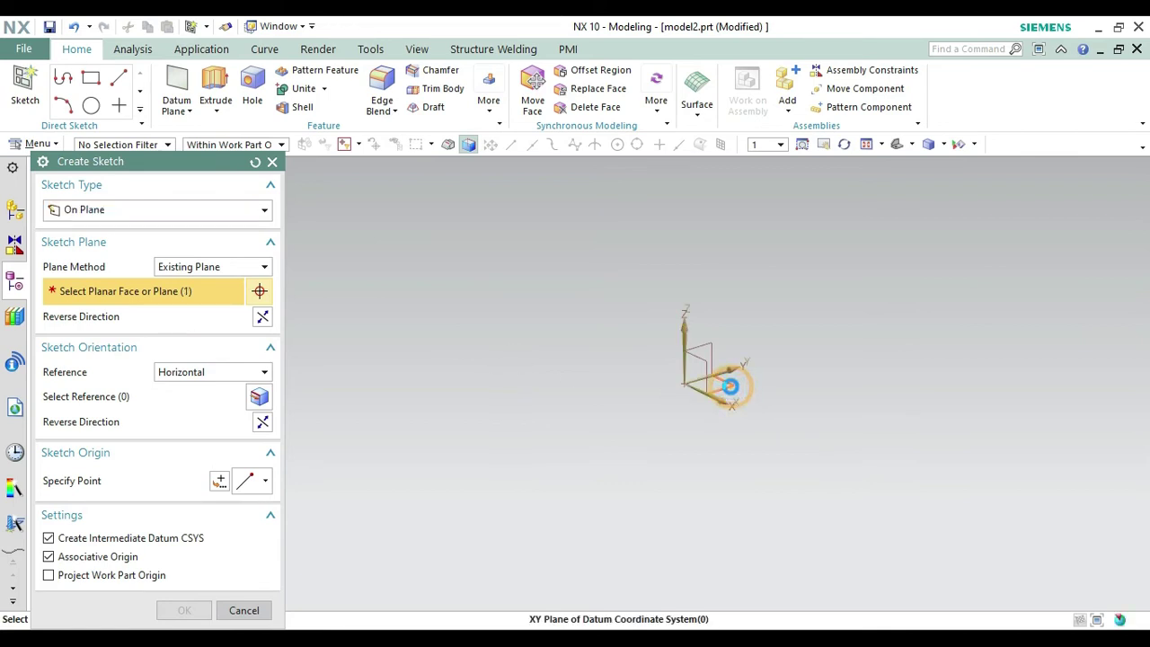
pyautogui.click(184, 610)
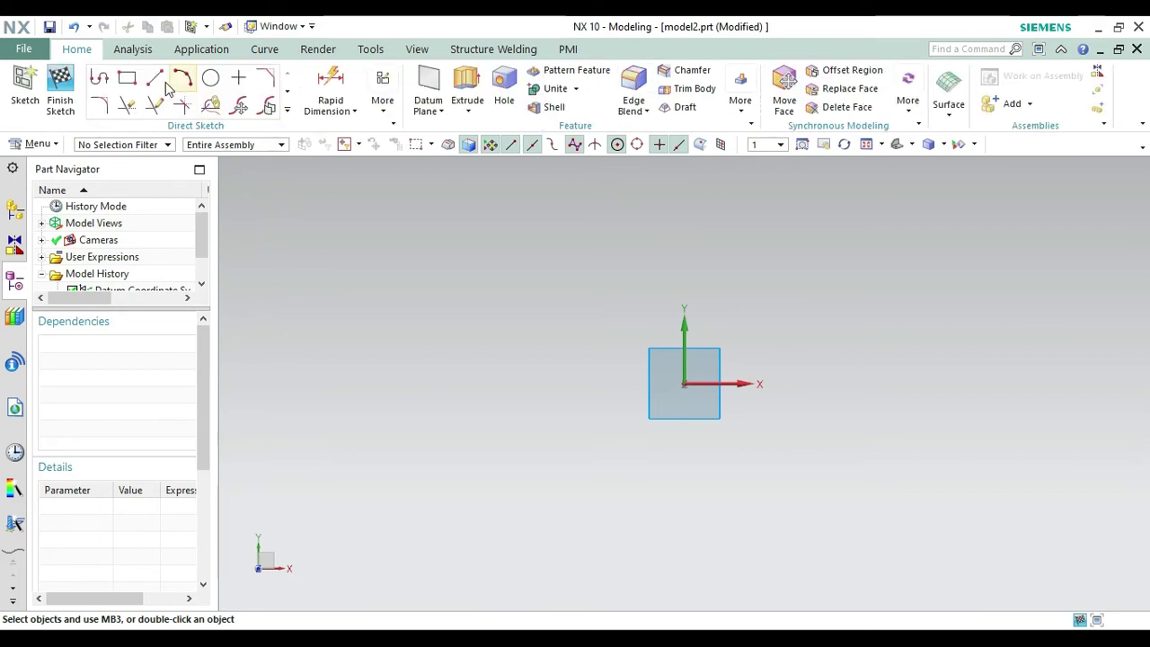
# Sketch a rectangle from its center at the origin, 120 mm wide, 80 mm high at angle 0, and finish the sketch
pyautogui.click(128, 78)
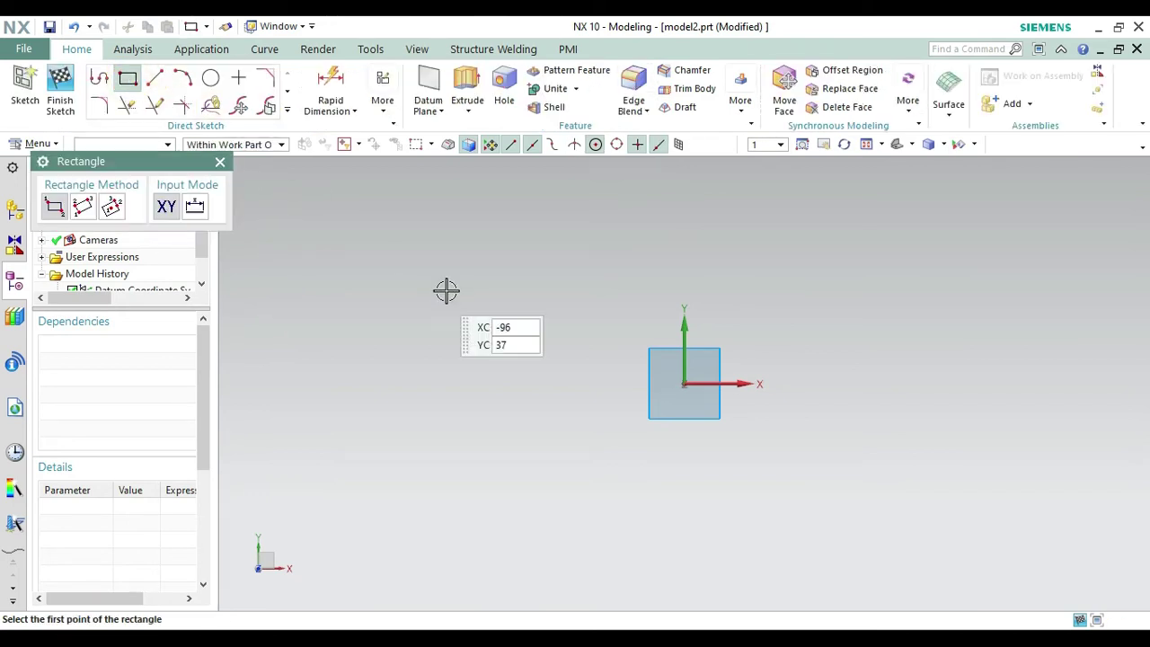
pyautogui.click(114, 209)
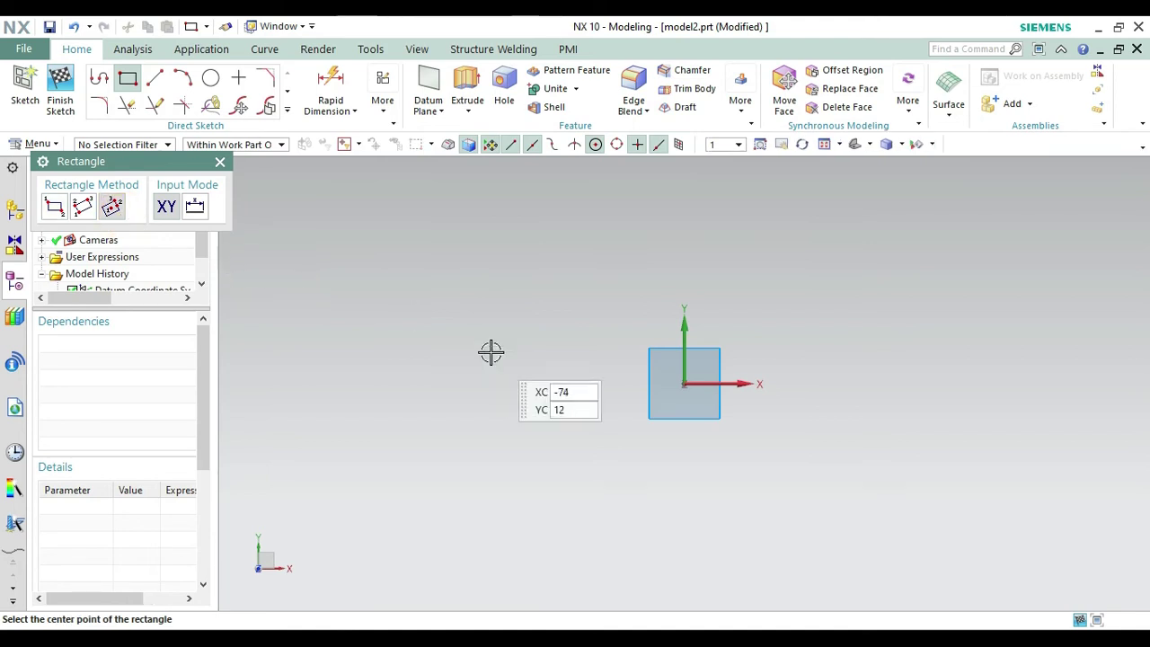
pyautogui.click(686, 383)
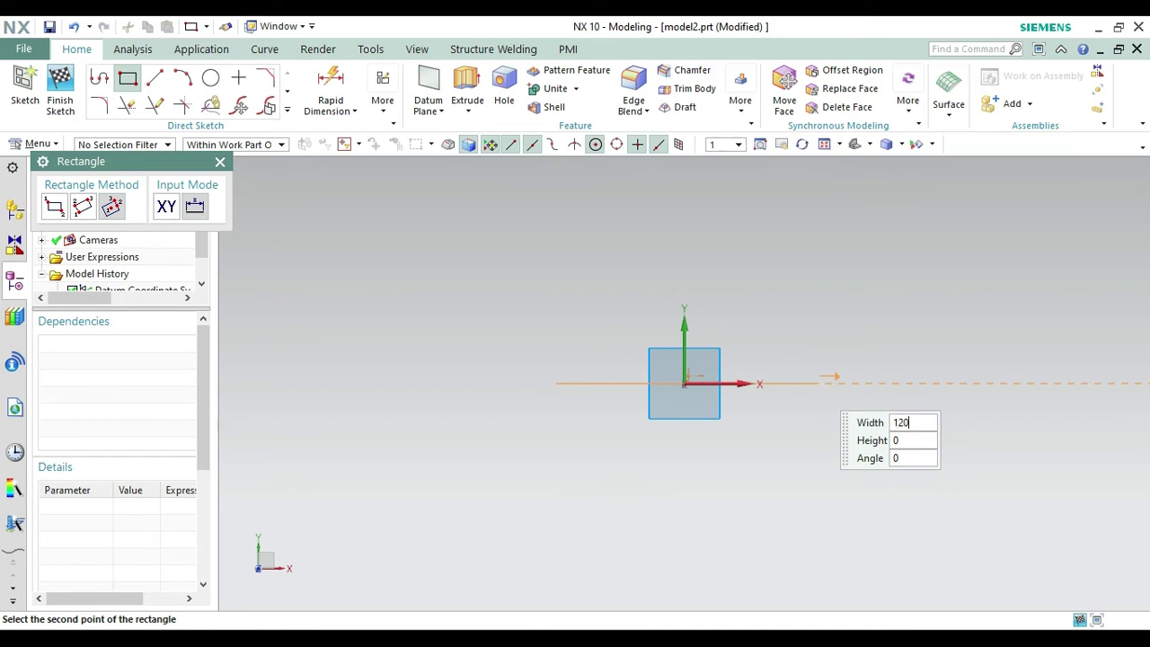
pyautogui.press('Tab')
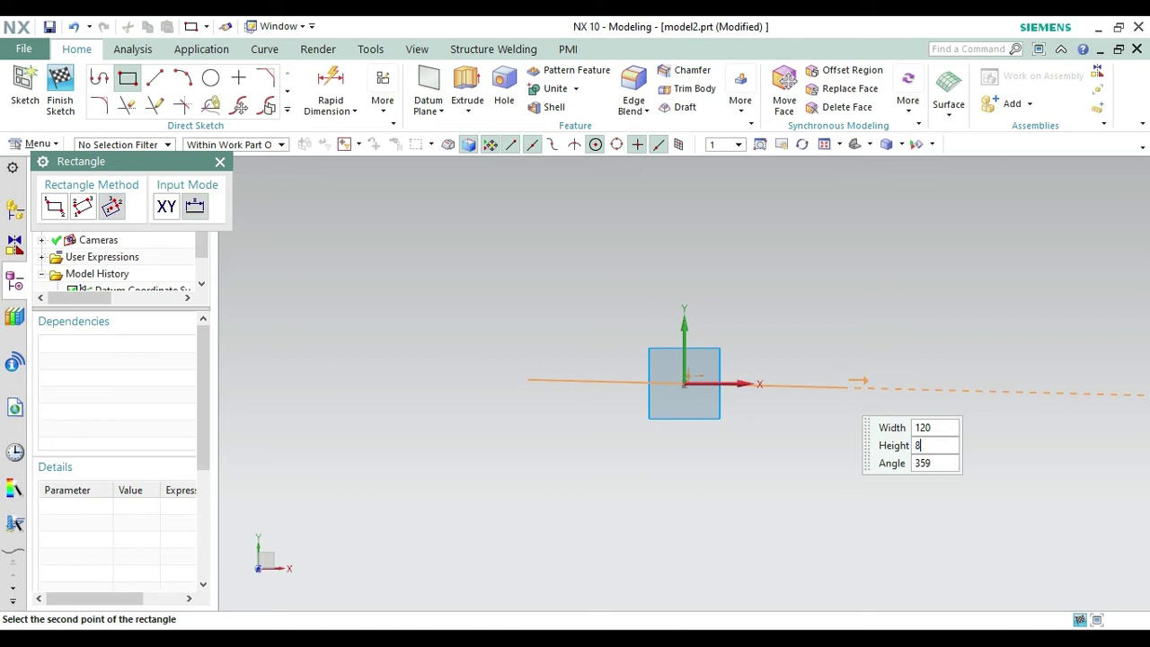
pyautogui.press('Tab')
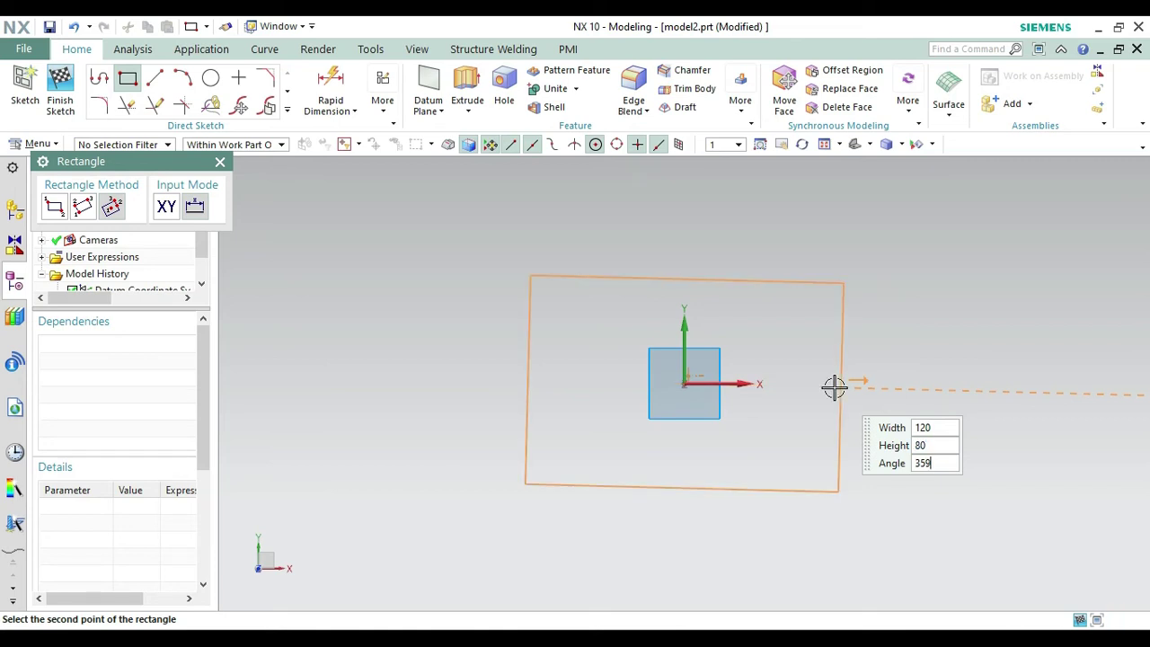
pyautogui.write('0')
pyautogui.press('Return')
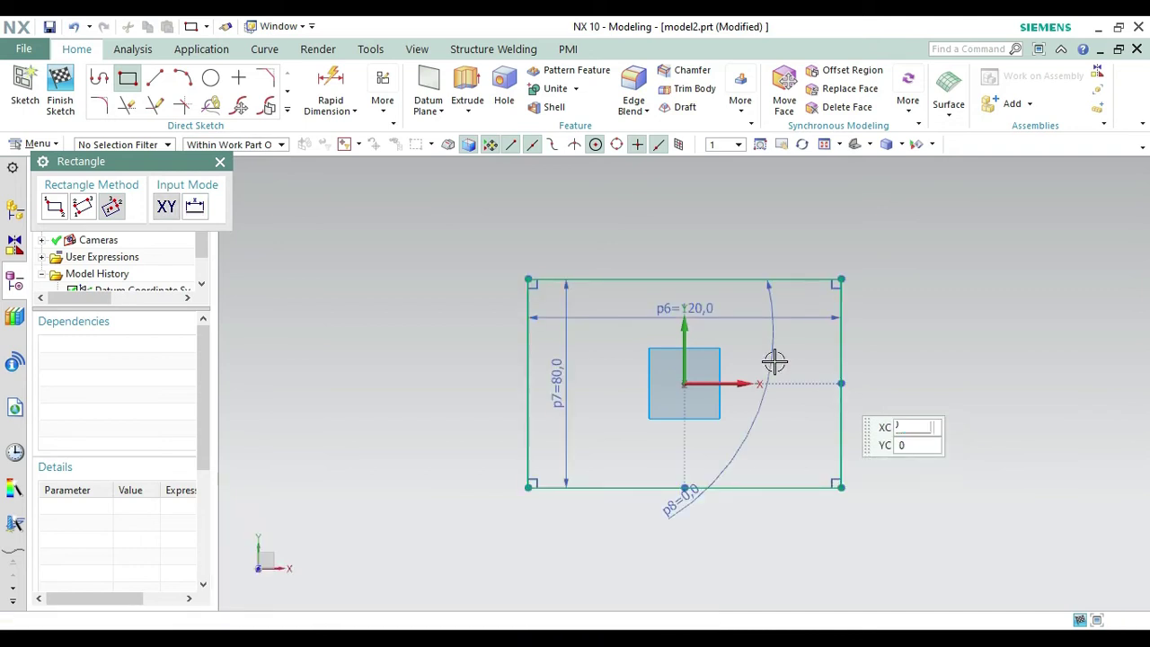
pyautogui.click(220, 162)
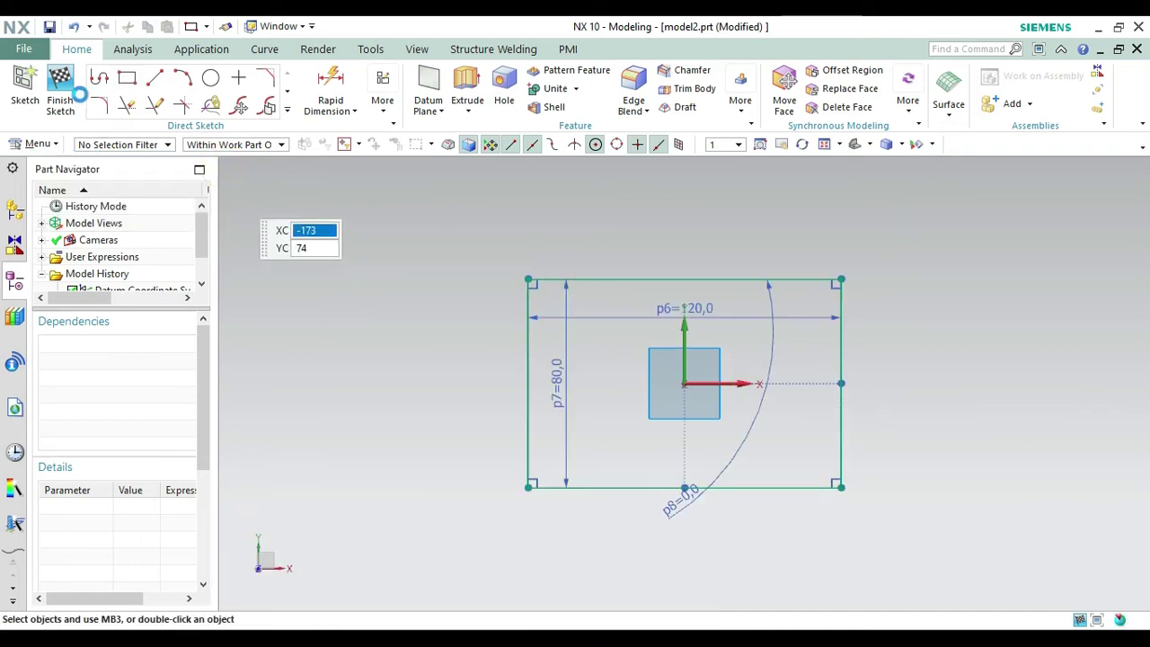
pyautogui.click(63, 93)
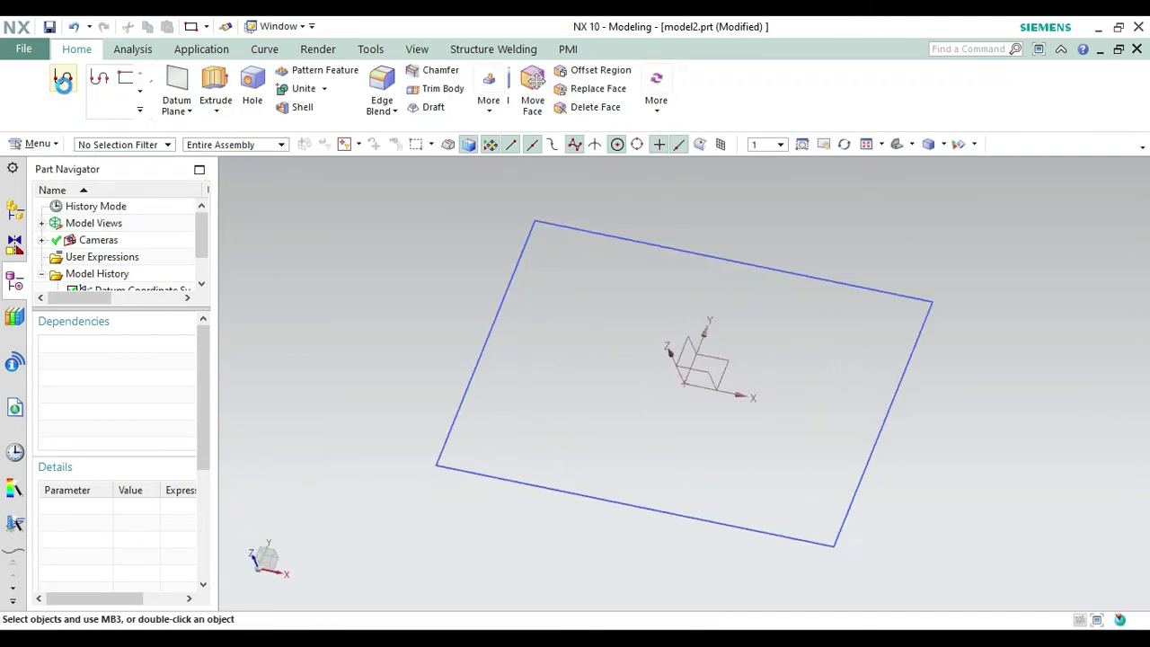
# Extrude the rectangle 15 mm in the reversed, downward direction with Boolean set to None
pyautogui.click(215, 81)
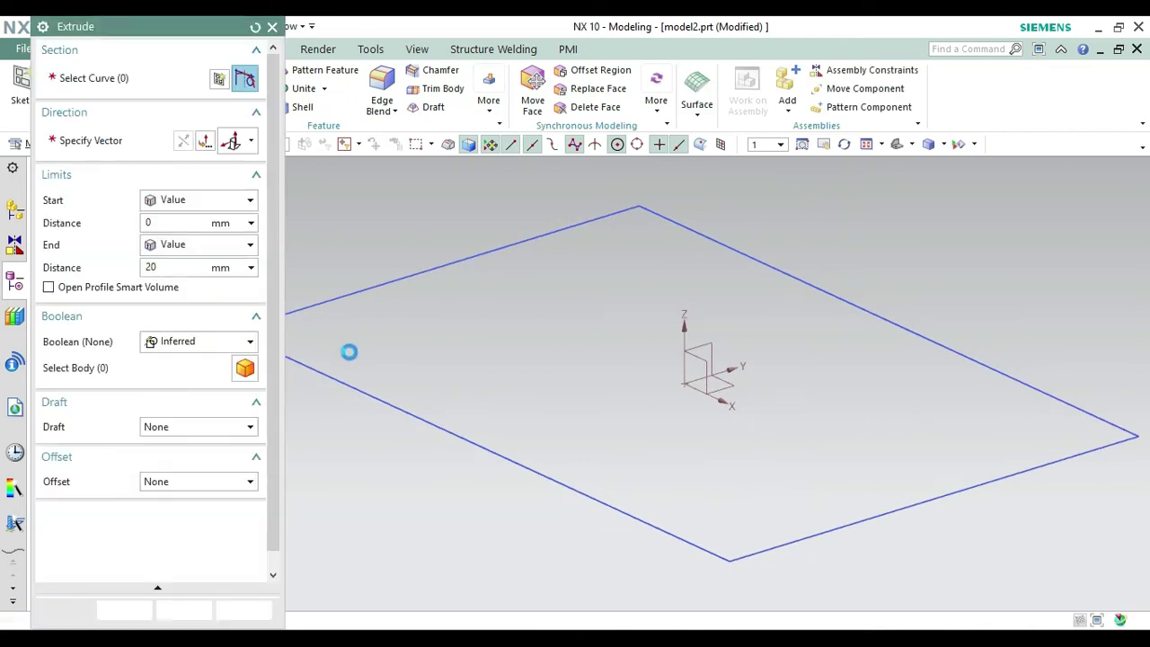
pyautogui.click(456, 441)
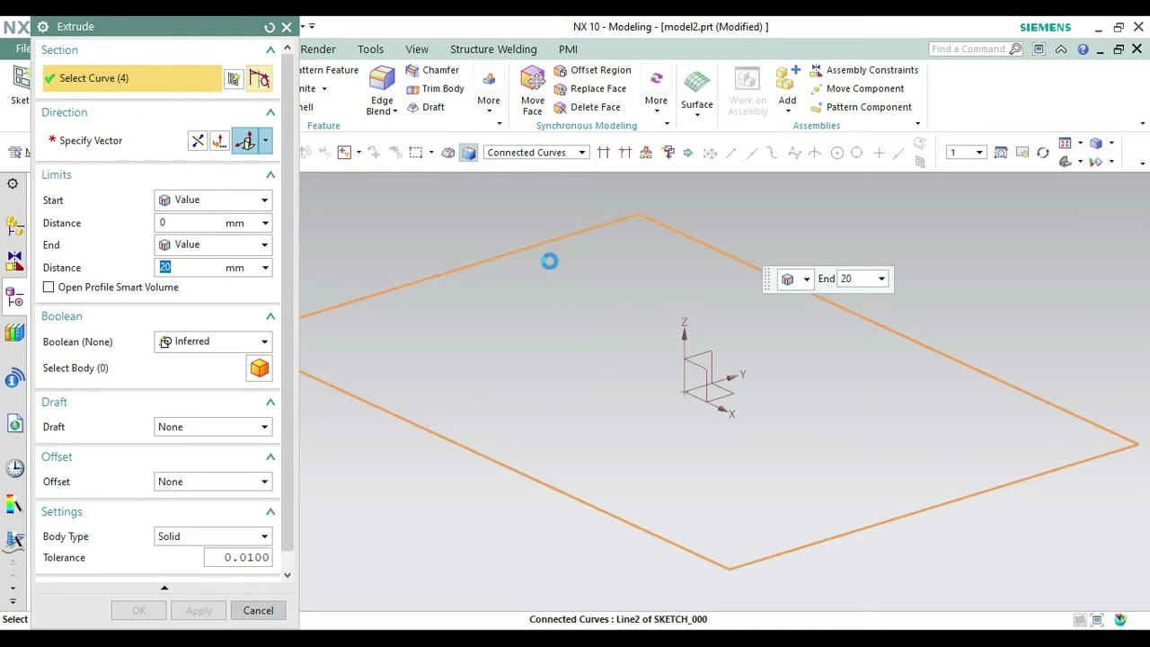
pyautogui.click(196, 144)
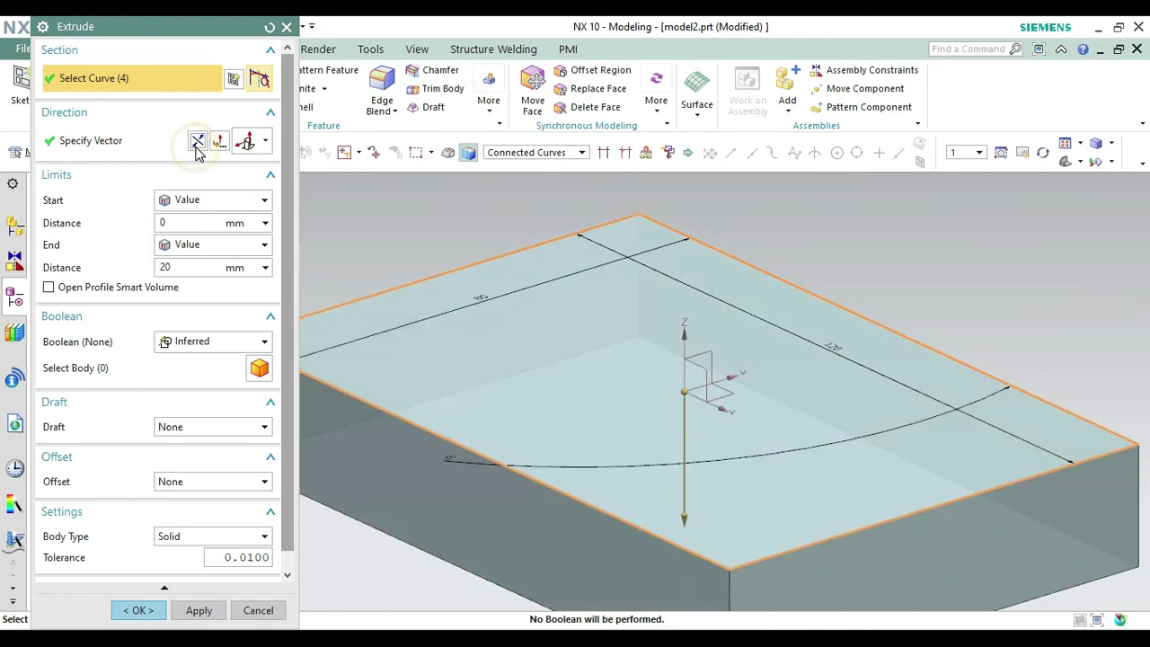
pyautogui.click(169, 268)
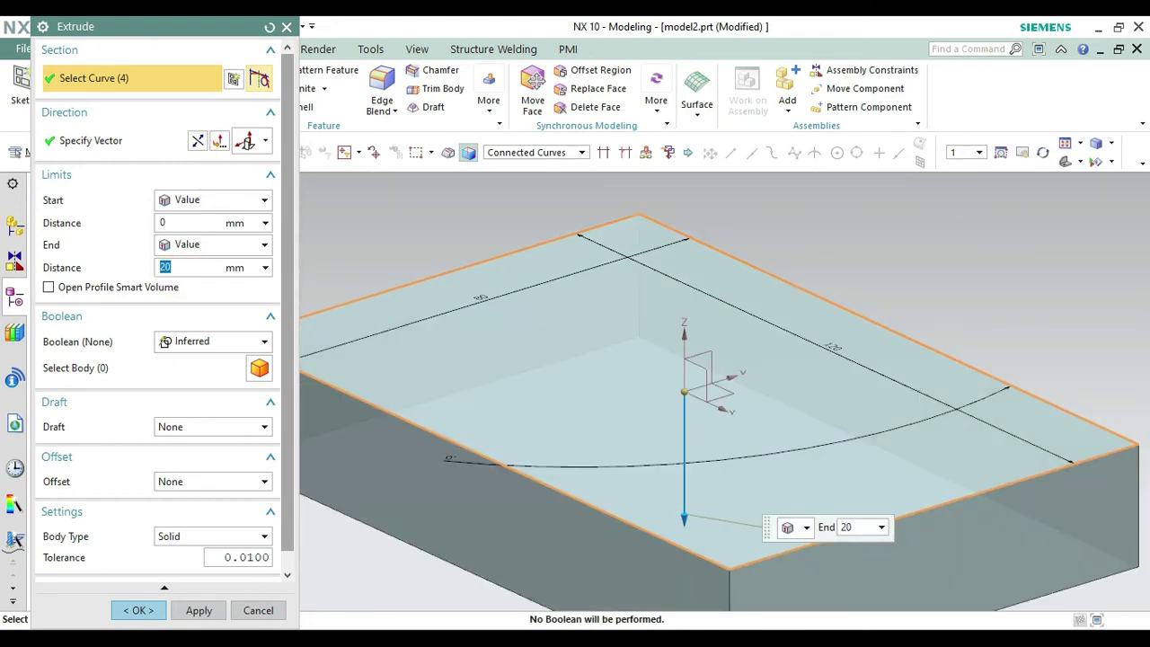
pyautogui.write('15')
pyautogui.press('Return')
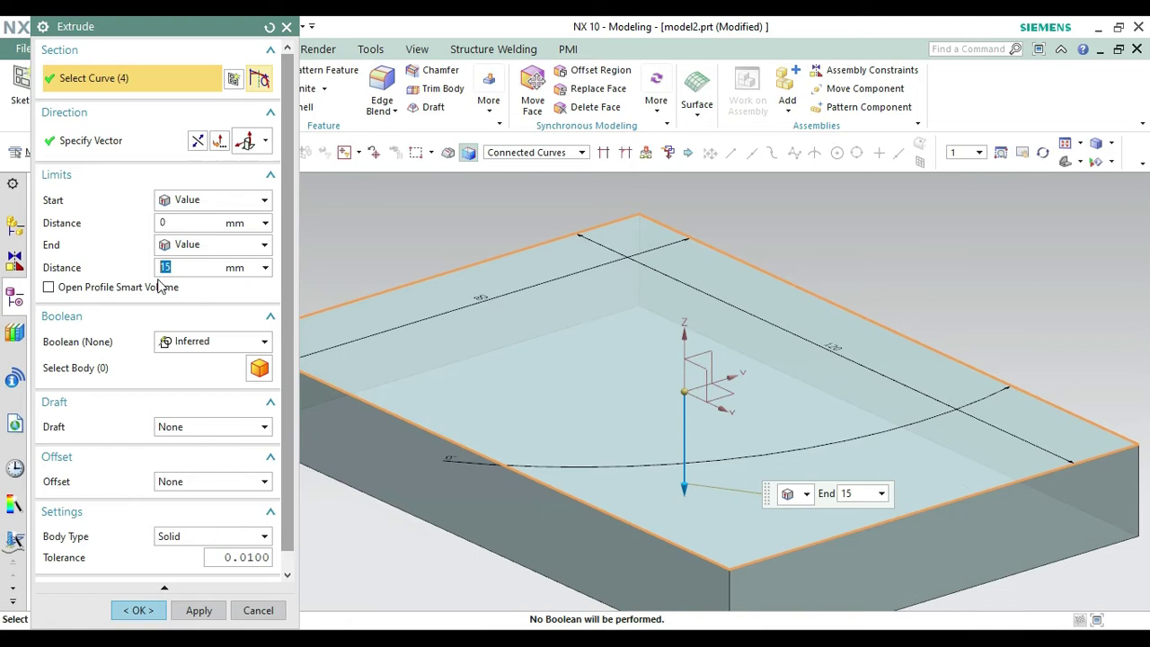
pyautogui.click(184, 343)
pyautogui.click(185, 362)
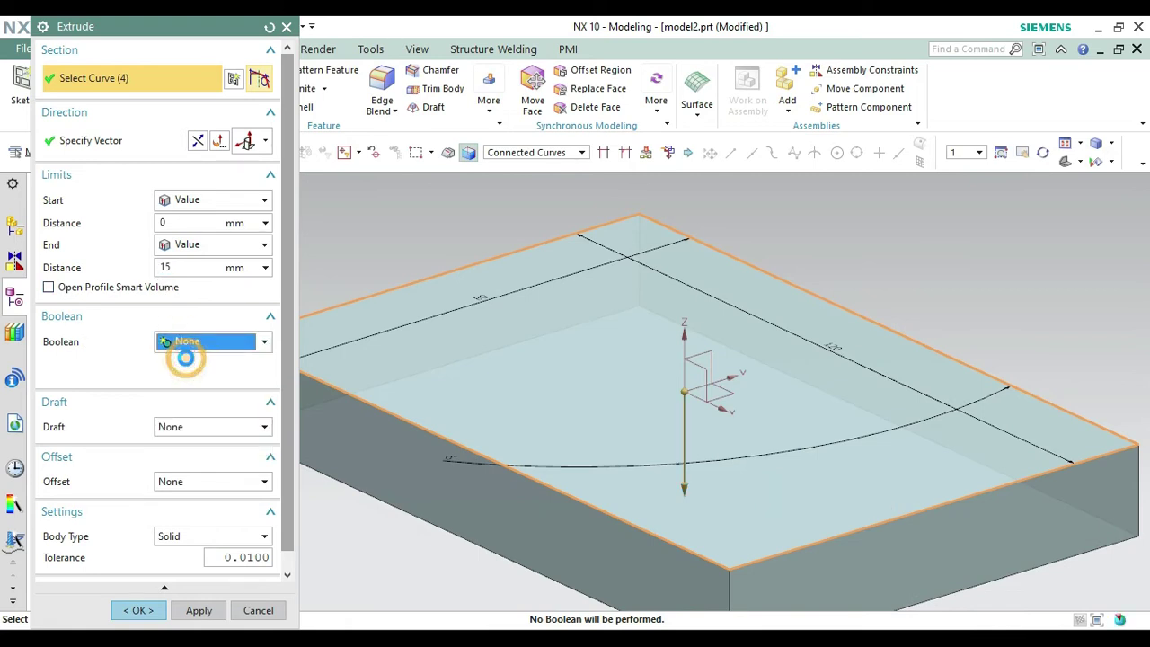
pyautogui.click(135, 598)
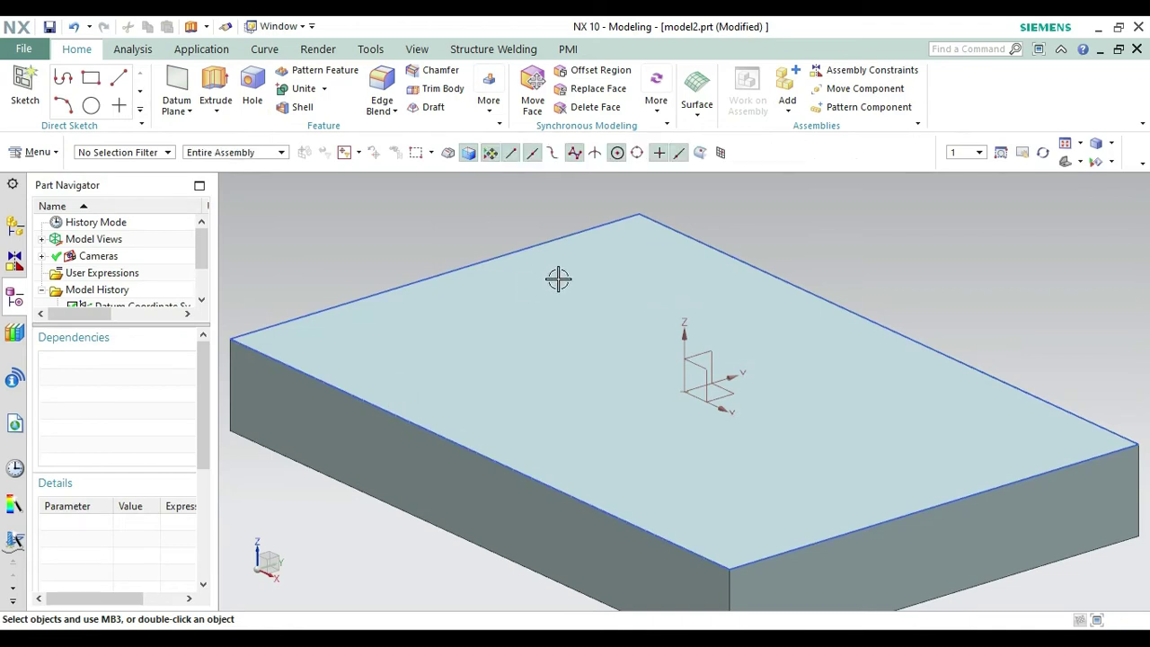
# Hide the rectangle sketch around the block's upper face
pyautogui.click(702, 236)
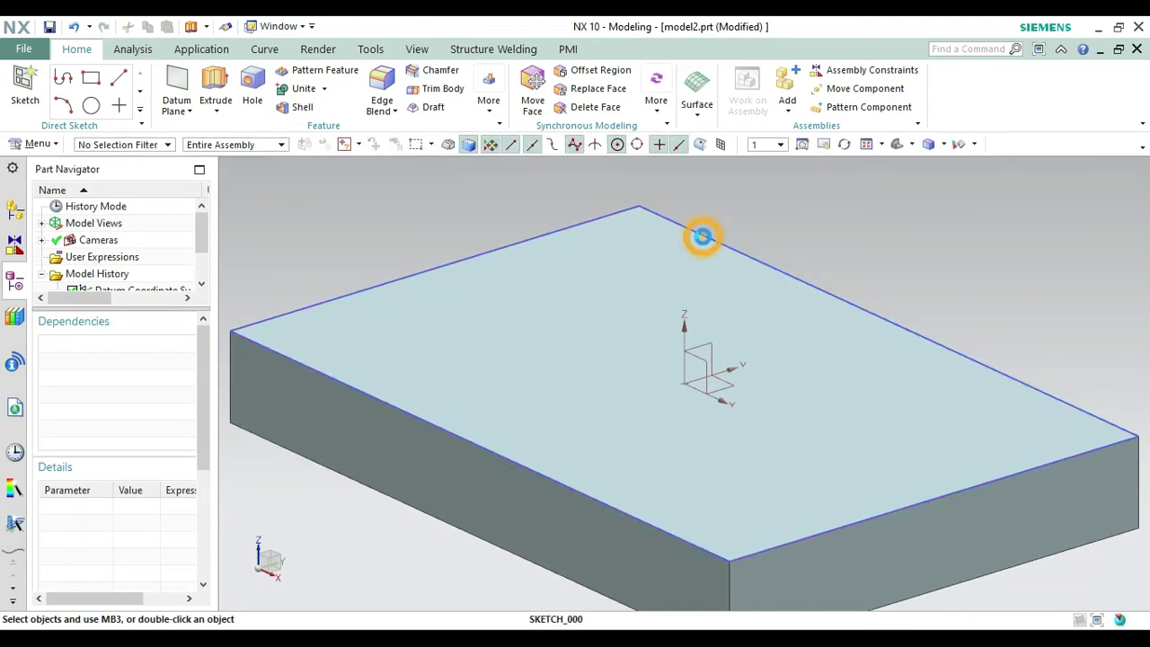
pyautogui.rightClick(702, 236)
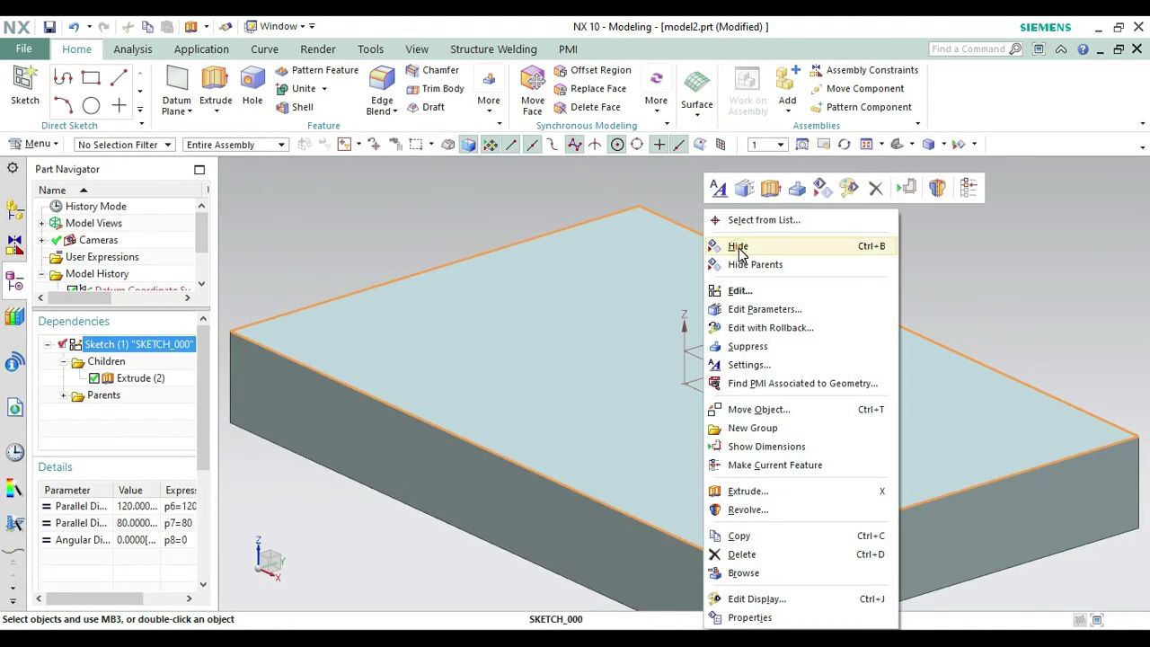
pyautogui.click(736, 245)
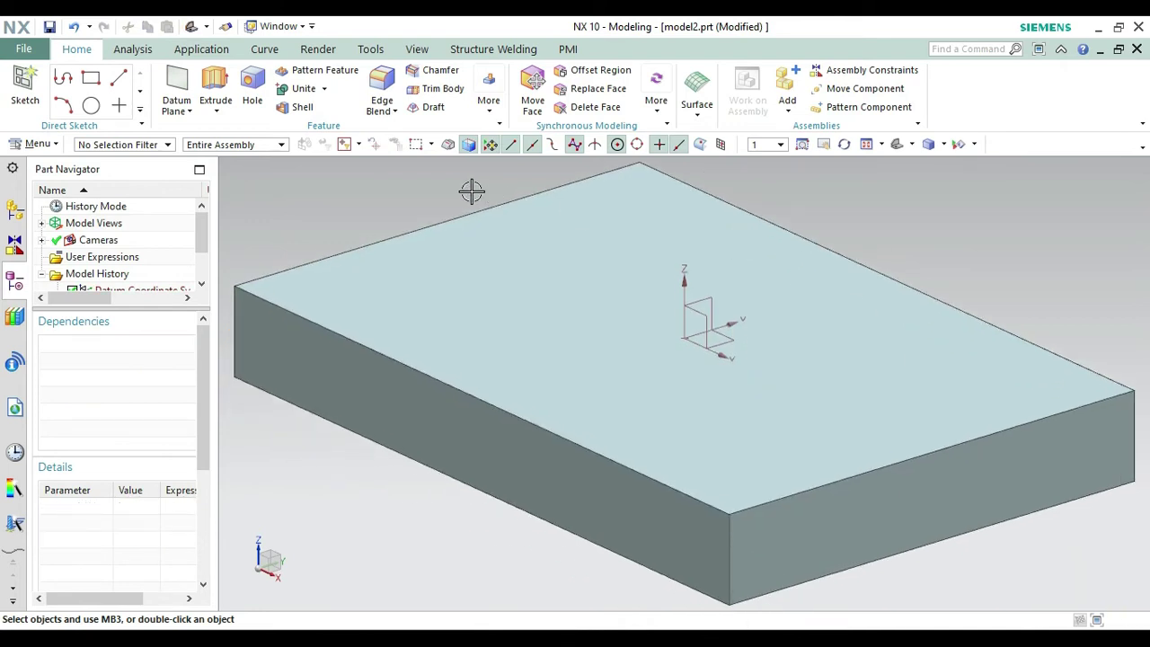
# Start a new sketch on the block's 80 mm wide end face on the positive X side
pyautogui.click(28, 92)
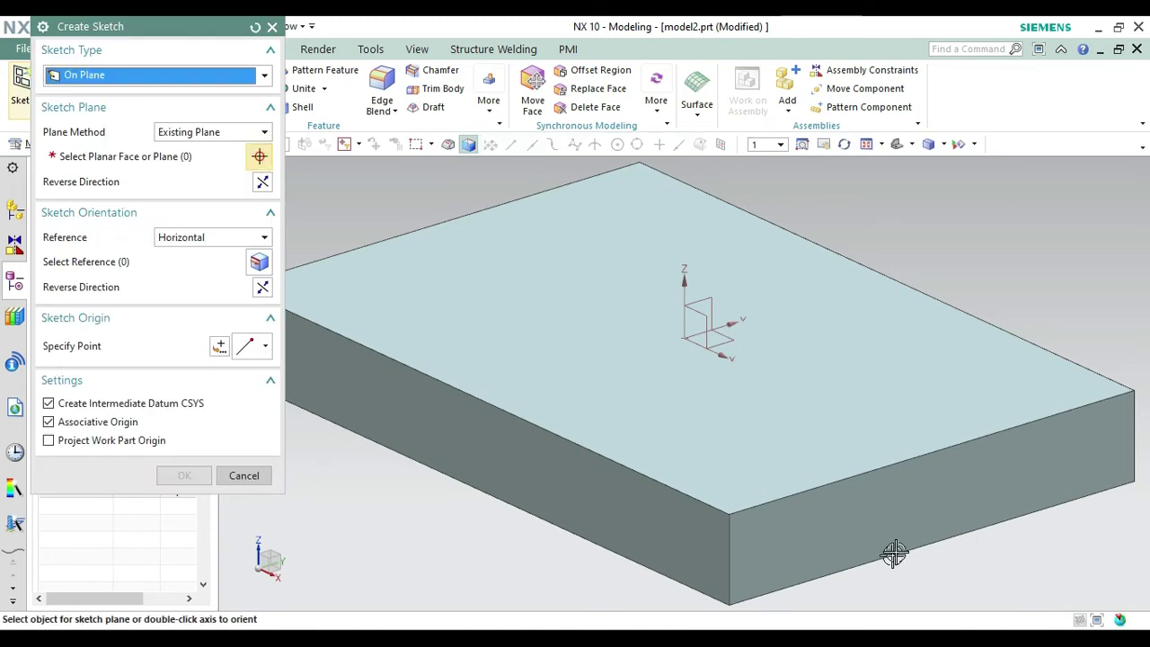
pyautogui.click(918, 521)
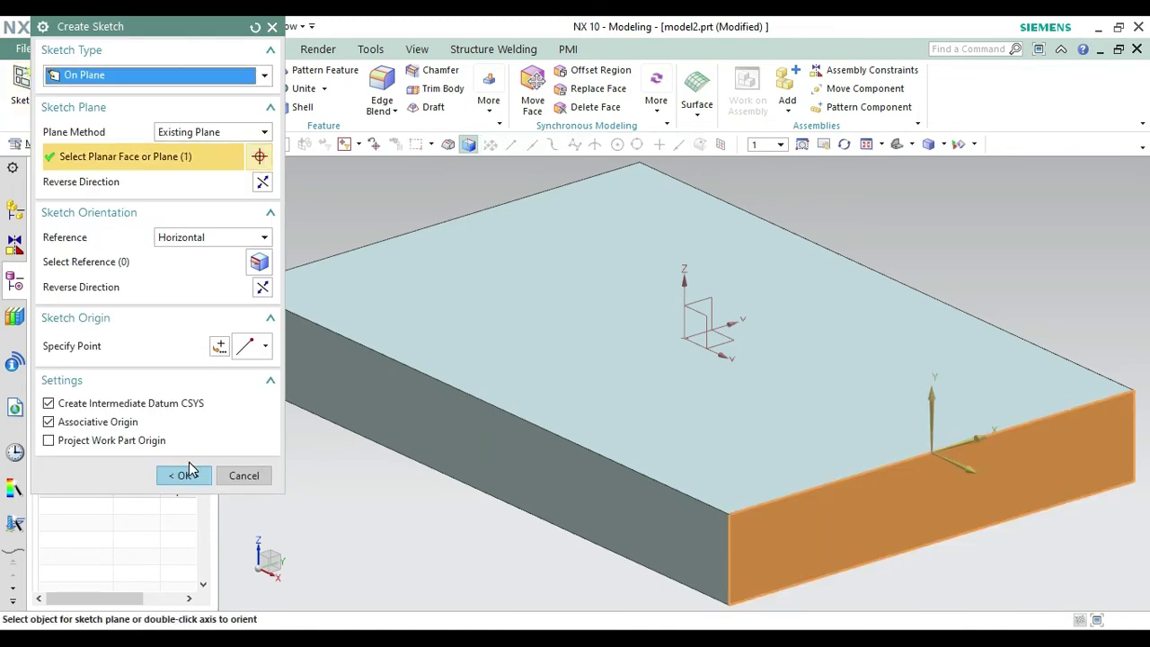
pyautogui.click(184, 475)
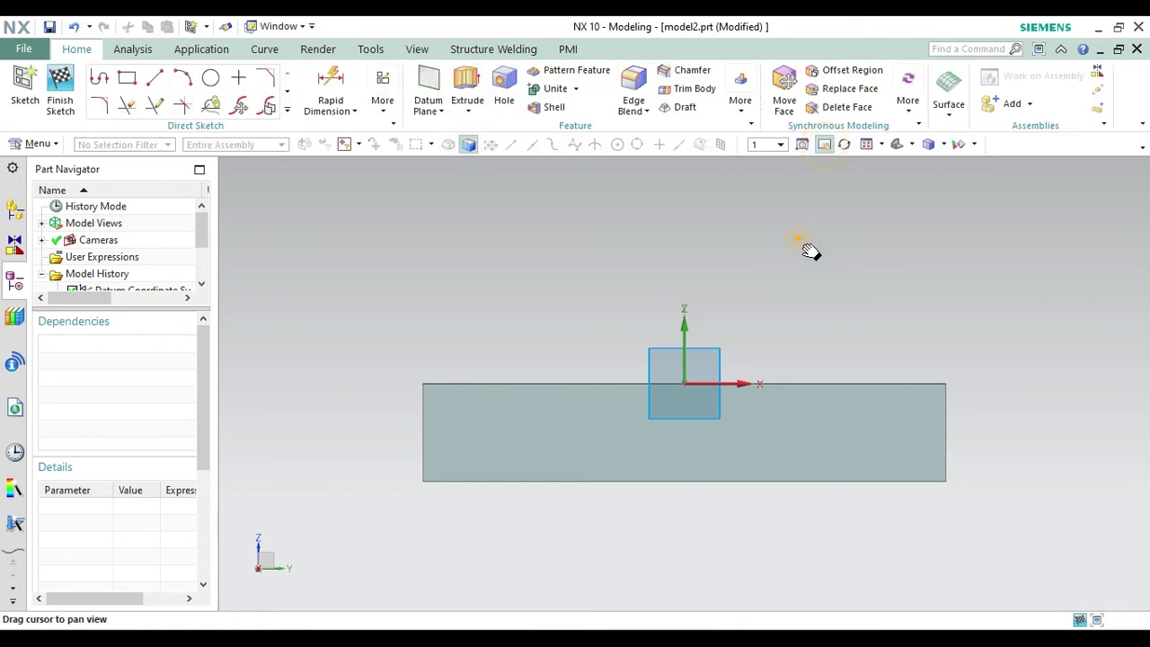
# Draw two vertical lines, each 50 mm long, downward from the two upper corners of the end face
pyautogui.moveTo(810, 252); pyautogui.dragTo(811, 131)
pyautogui.press('Escape')
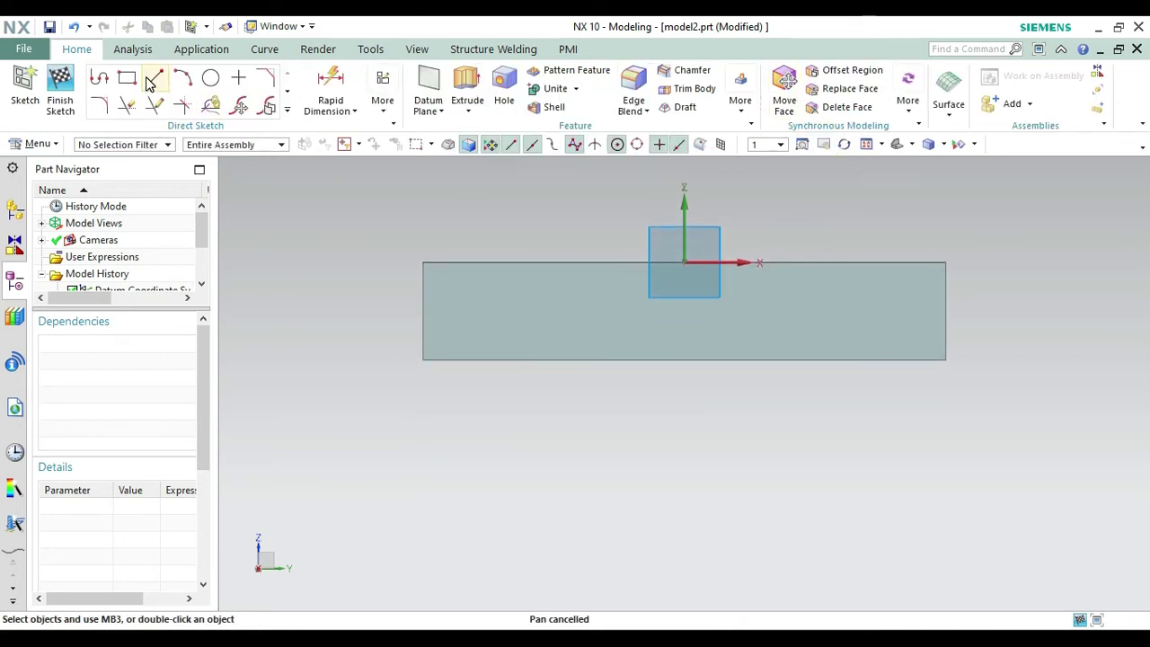
pyautogui.click(152, 81)
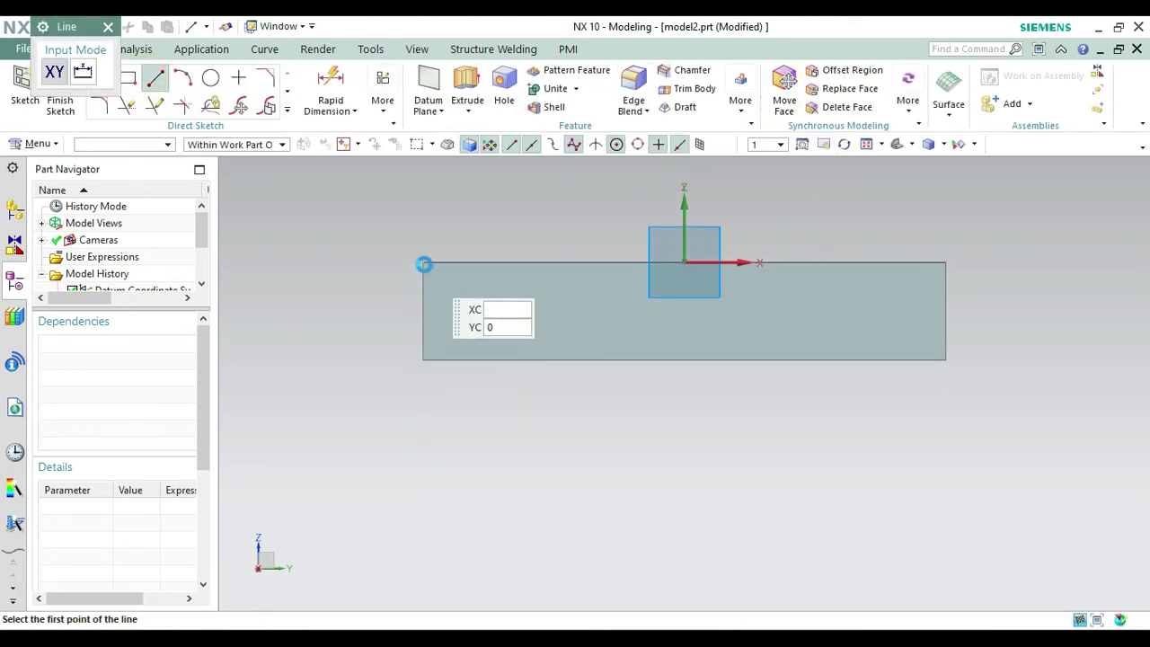
pyautogui.click(423, 262)
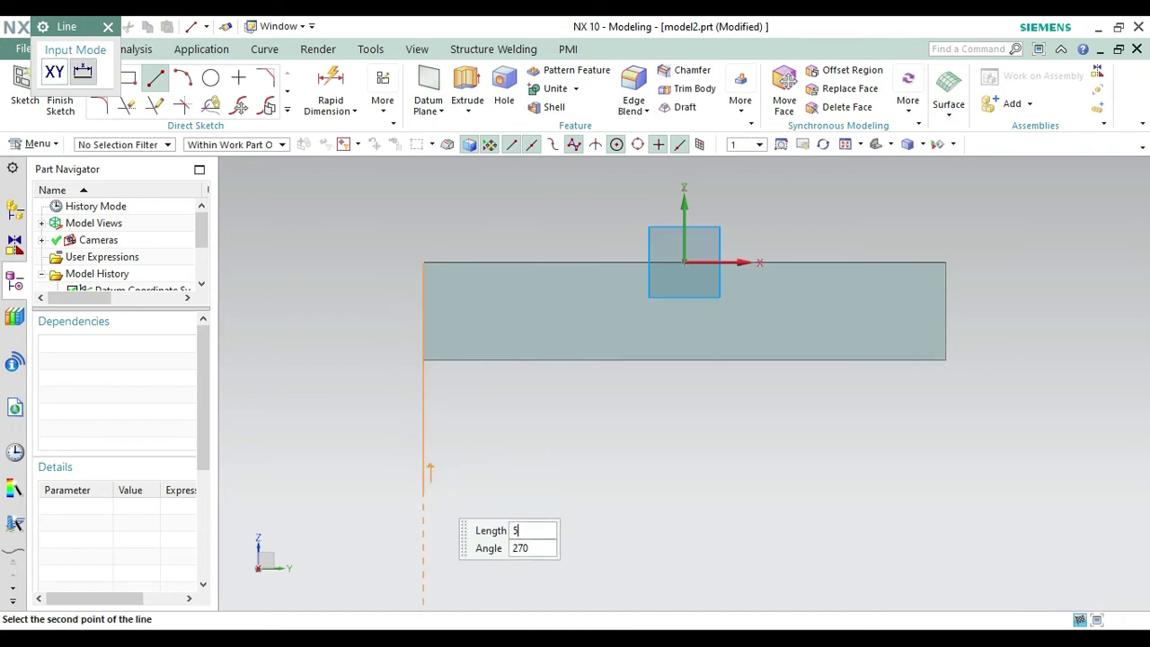
pyautogui.press('Return')
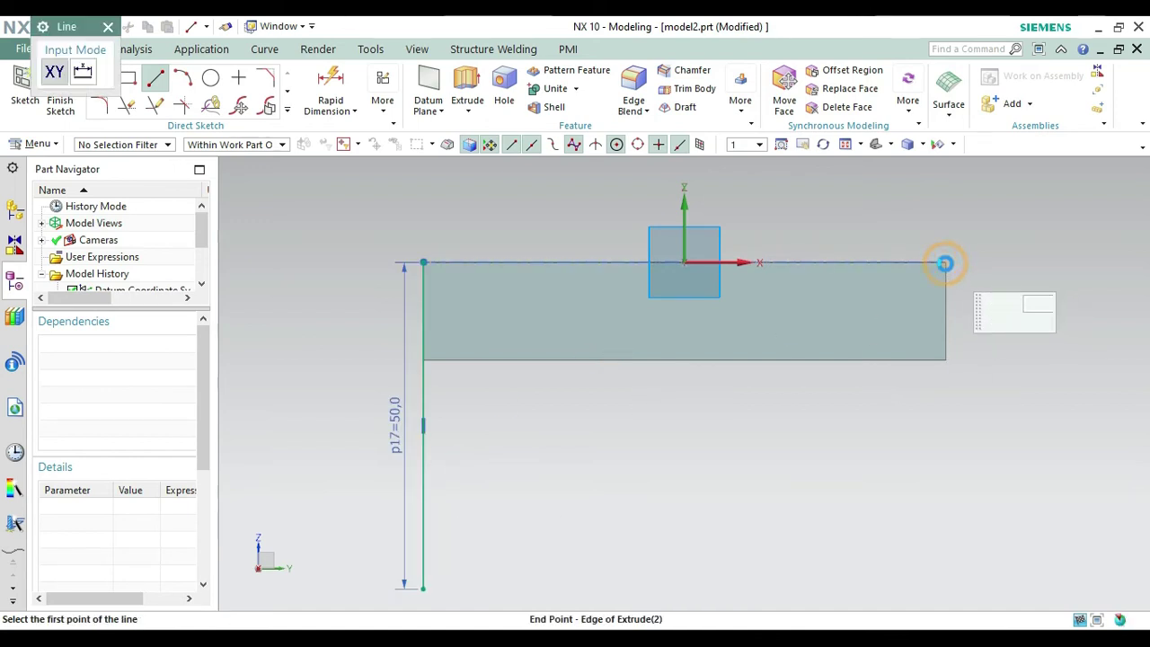
pyautogui.click(945, 262)
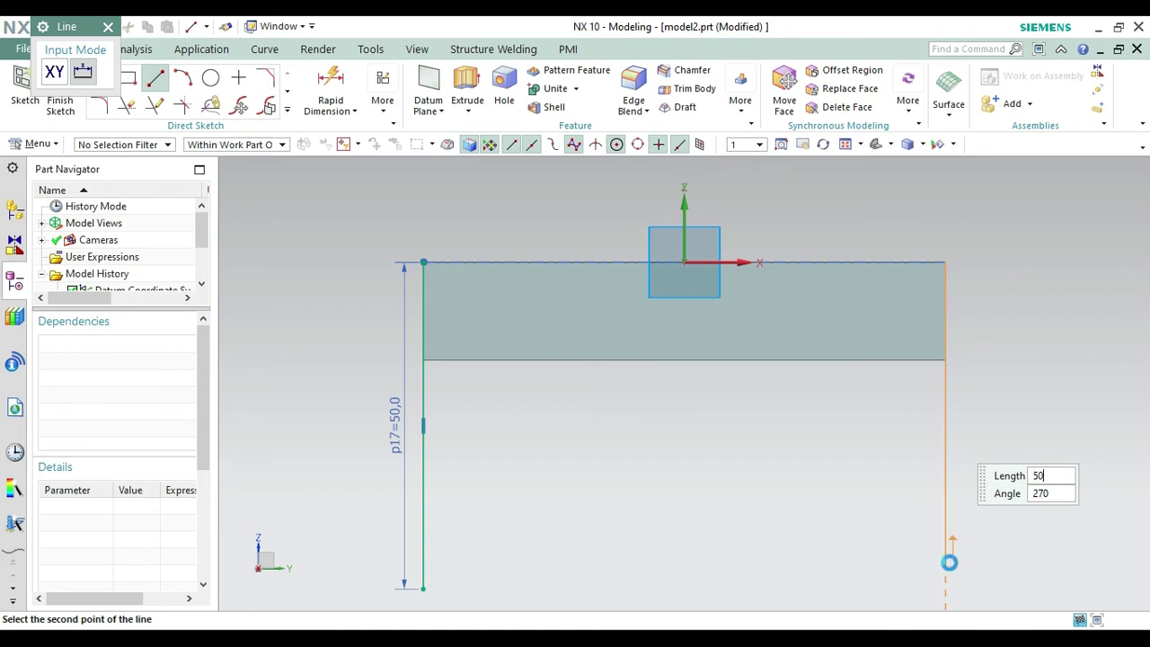
pyautogui.press('Return')
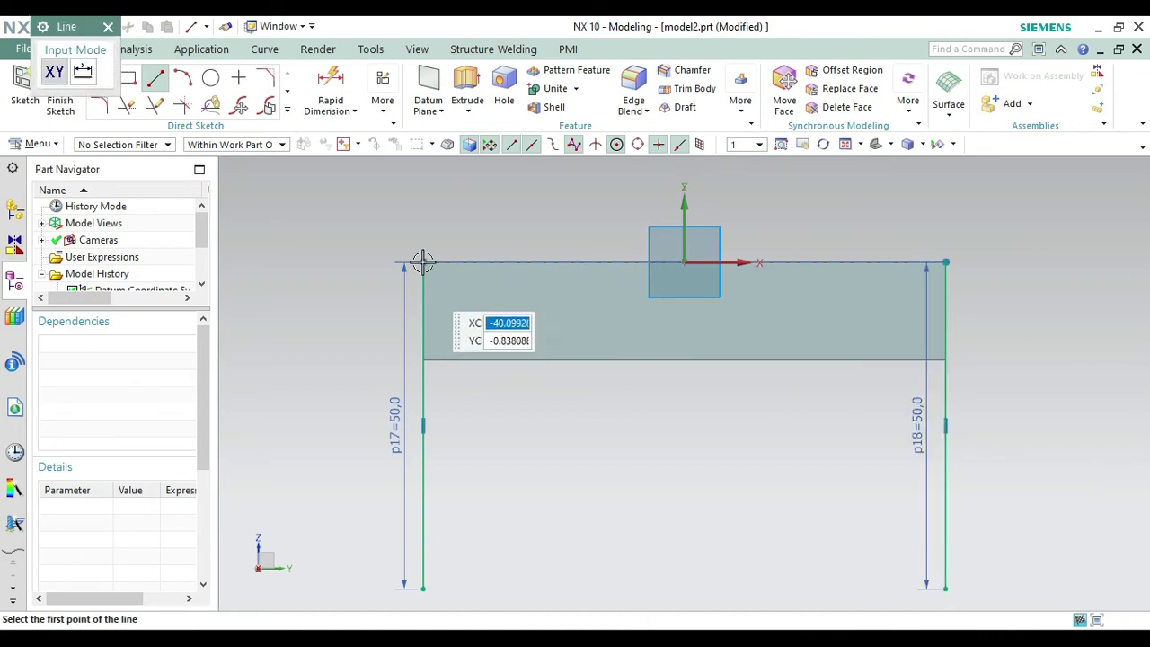
# Join the upper ends of the two vertical lines with an 80 mm horizontal line and leave the Line command
pyautogui.click(423, 263)
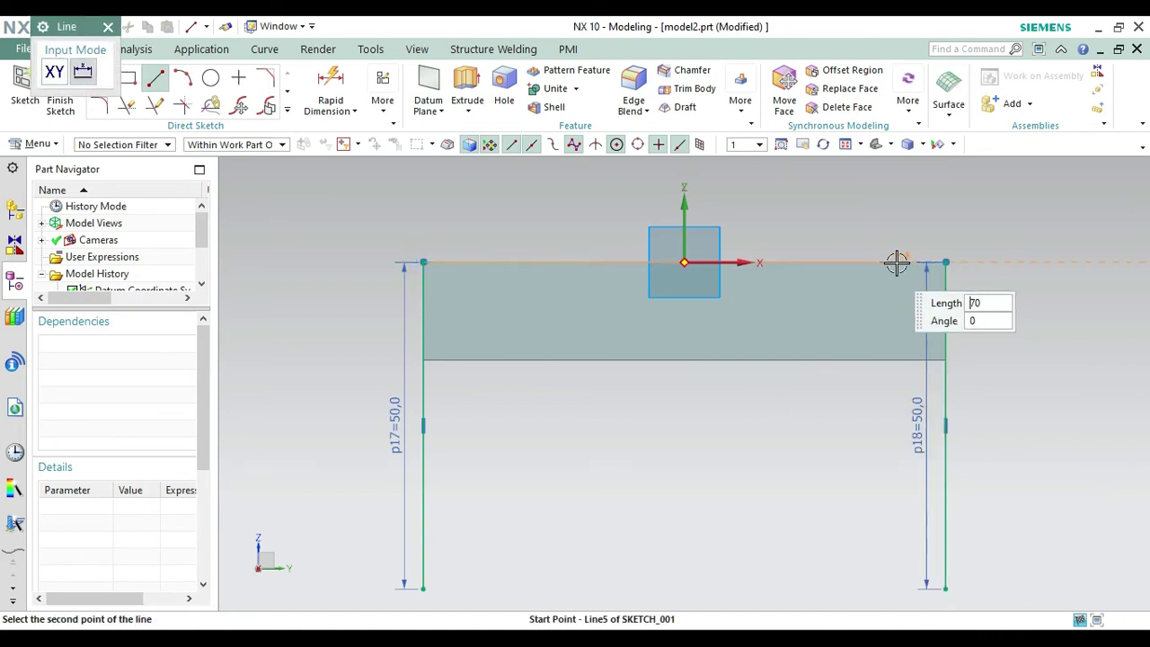
pyautogui.click(945, 263)
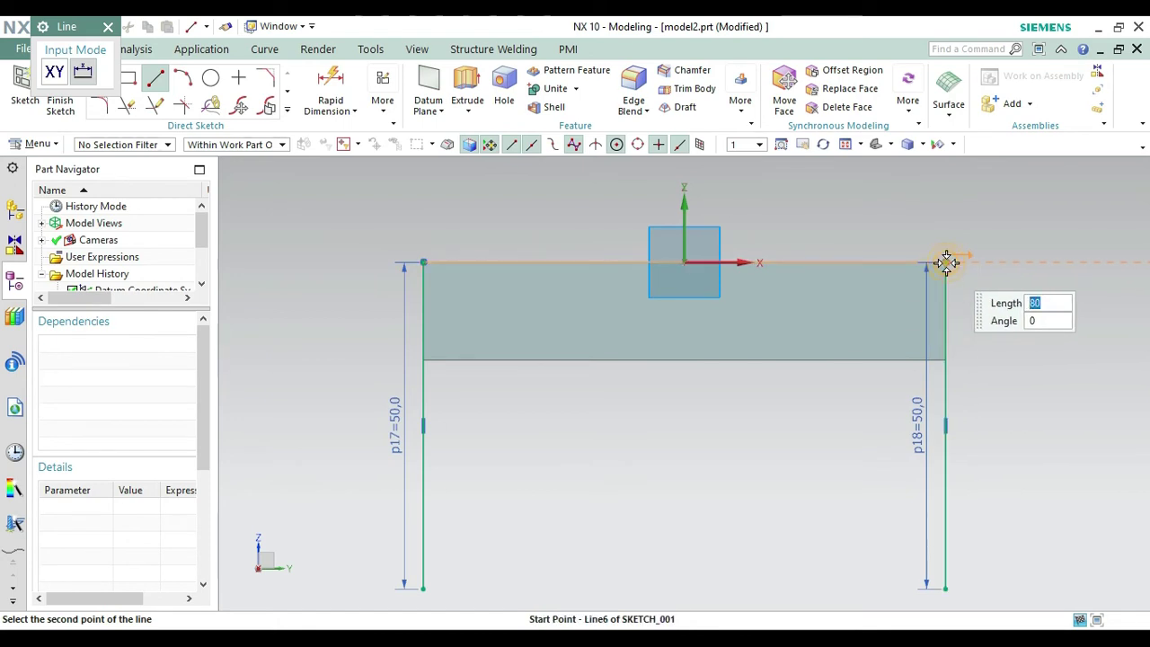
pyautogui.click(802, 144)
pyautogui.moveTo(824, 306); pyautogui.dragTo(822, 156)
pyautogui.press('Escape')
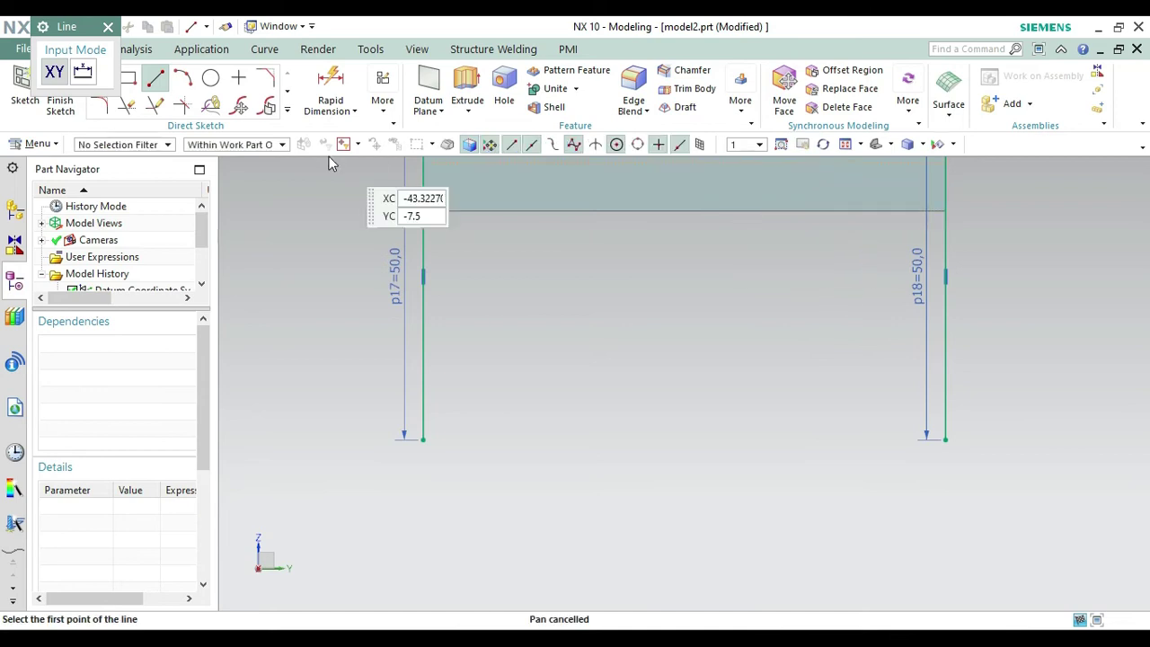
pyautogui.press('Escape')
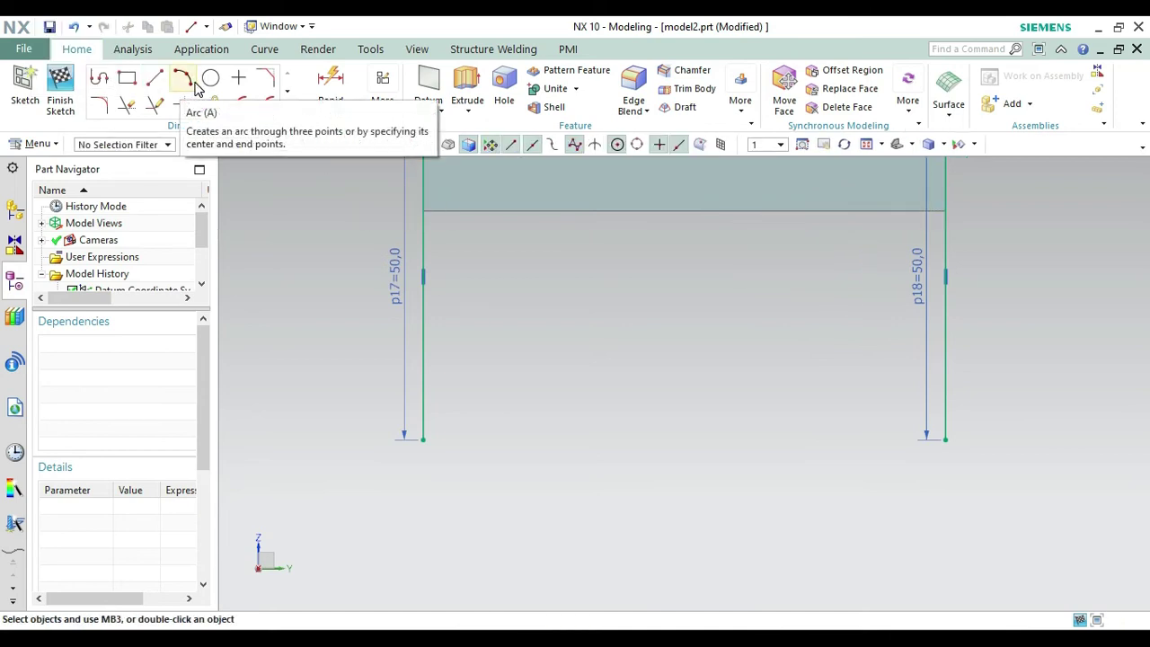
# Close the profile with a 40 mm radius arc bulging downward between the lower ends of the two vertical lines, and finish the sketch
pyautogui.click(184, 79)
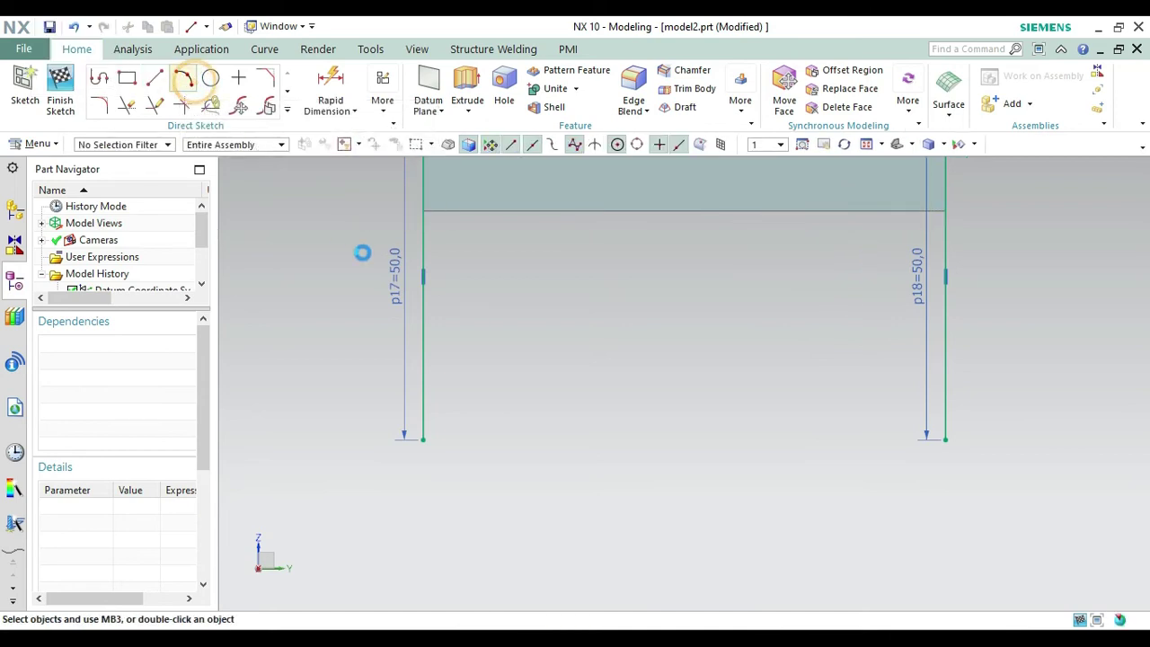
pyautogui.click(423, 439)
pyautogui.click(946, 440)
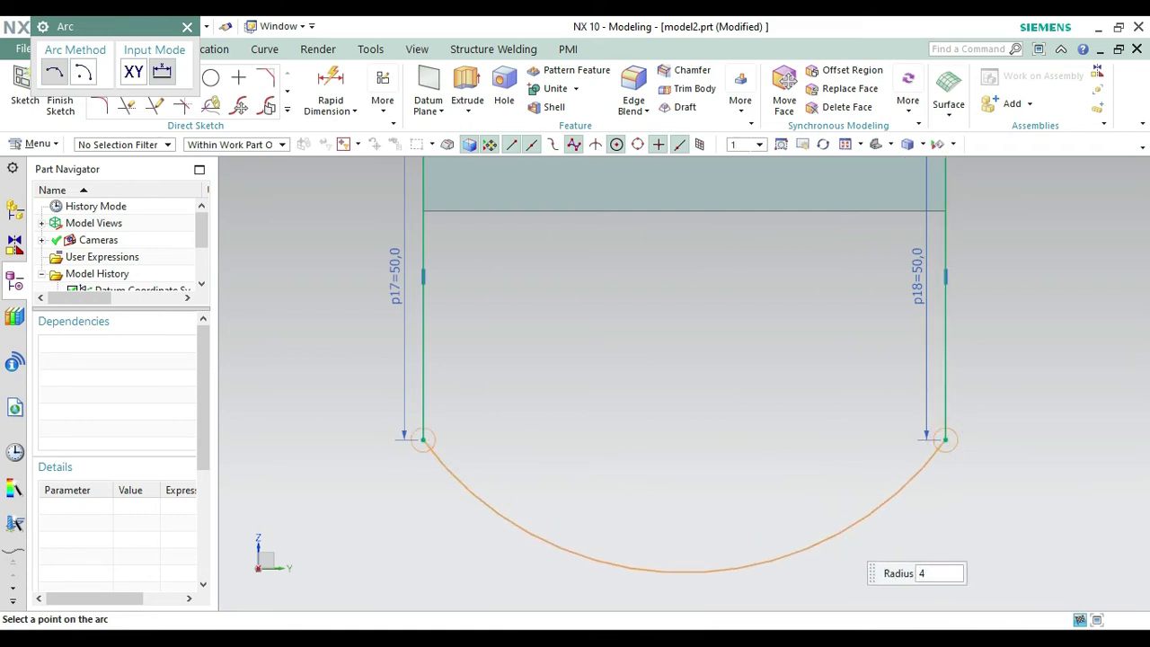
pyautogui.press('Return')
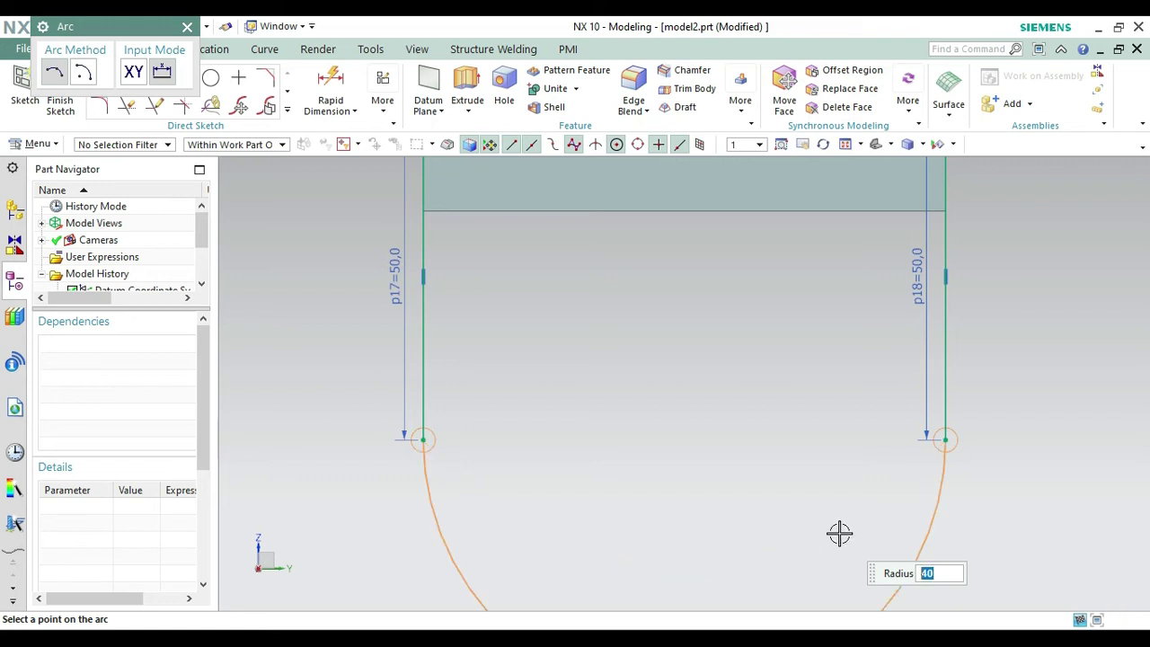
pyautogui.click(839, 533)
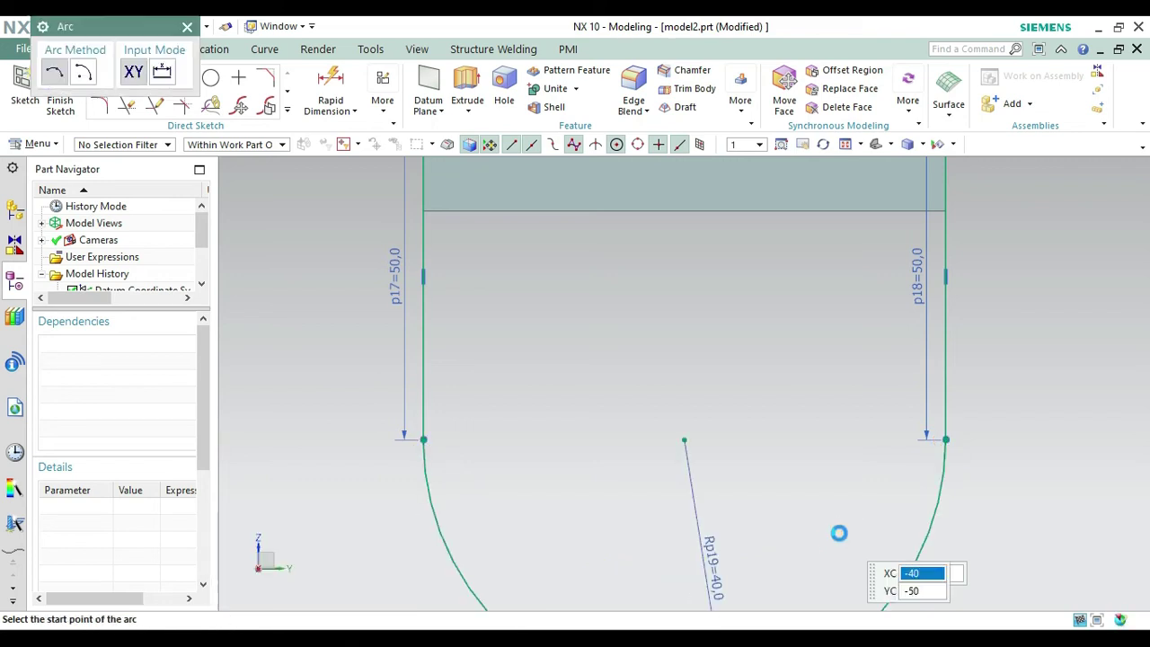
pyautogui.click(188, 28)
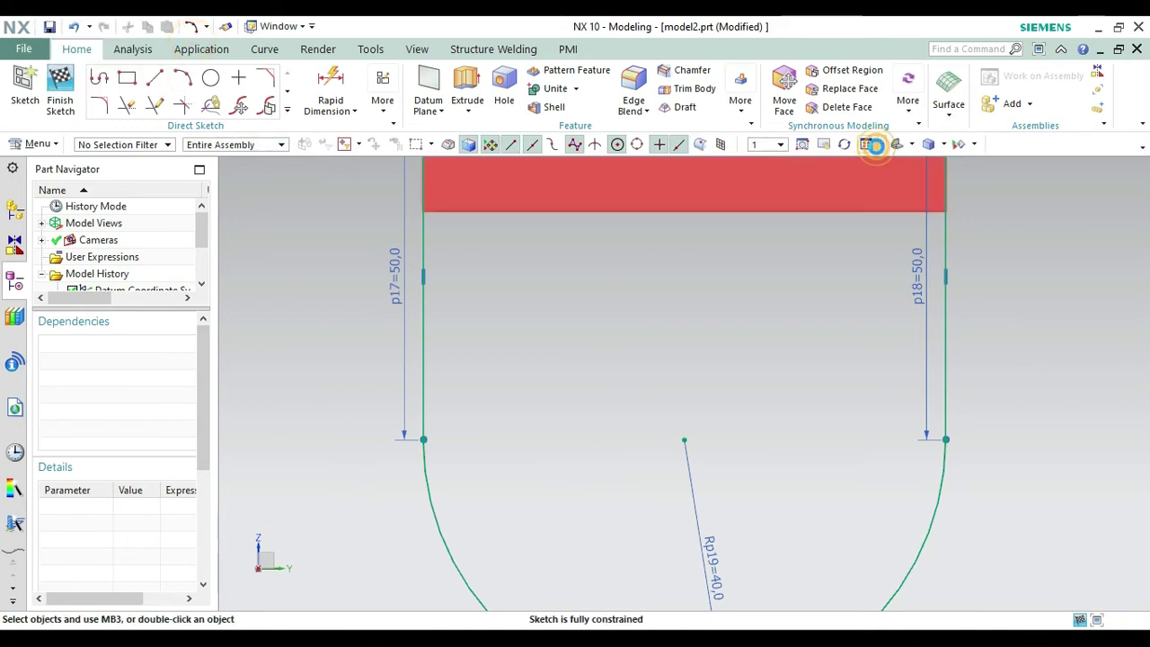
pyautogui.click(872, 145)
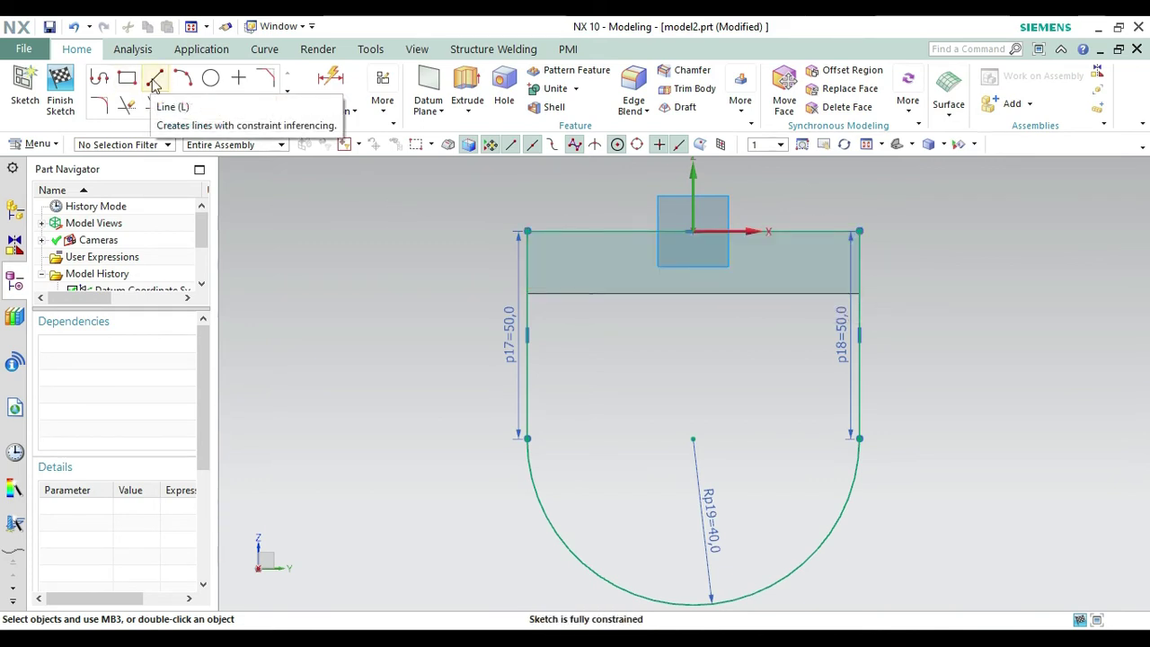
pyautogui.click(59, 90)
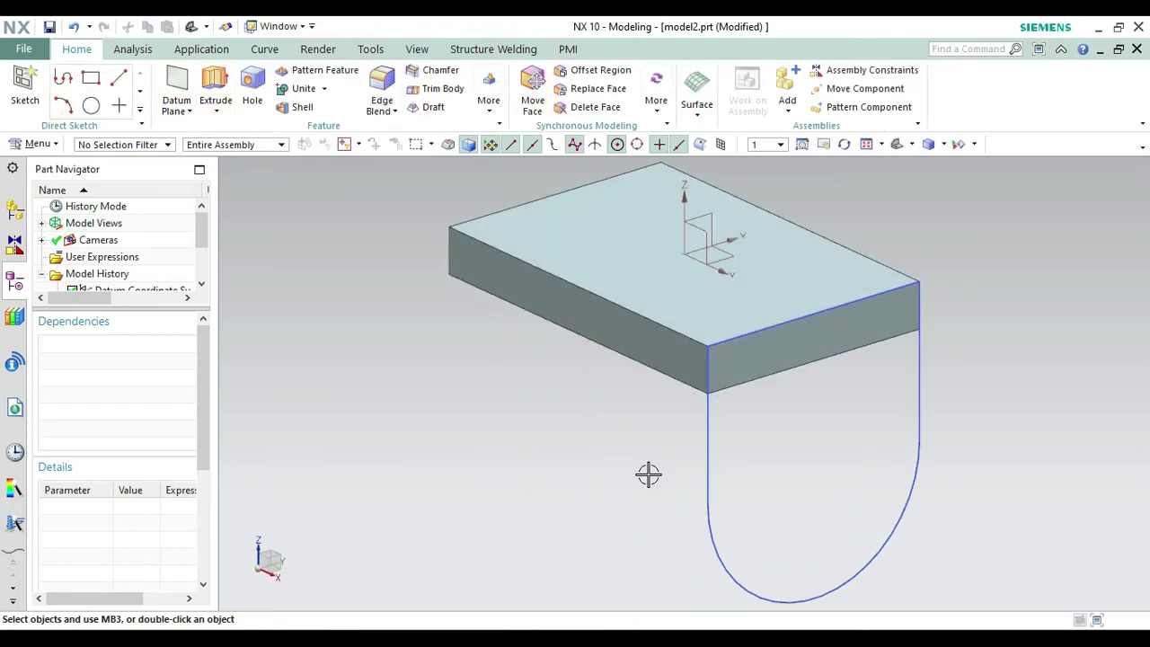
# Reopen the end-face sketch, add a 32 mm diameter circle centred on the arc's centre, and finish the sketch
pyautogui.doubleClick(703, 487)
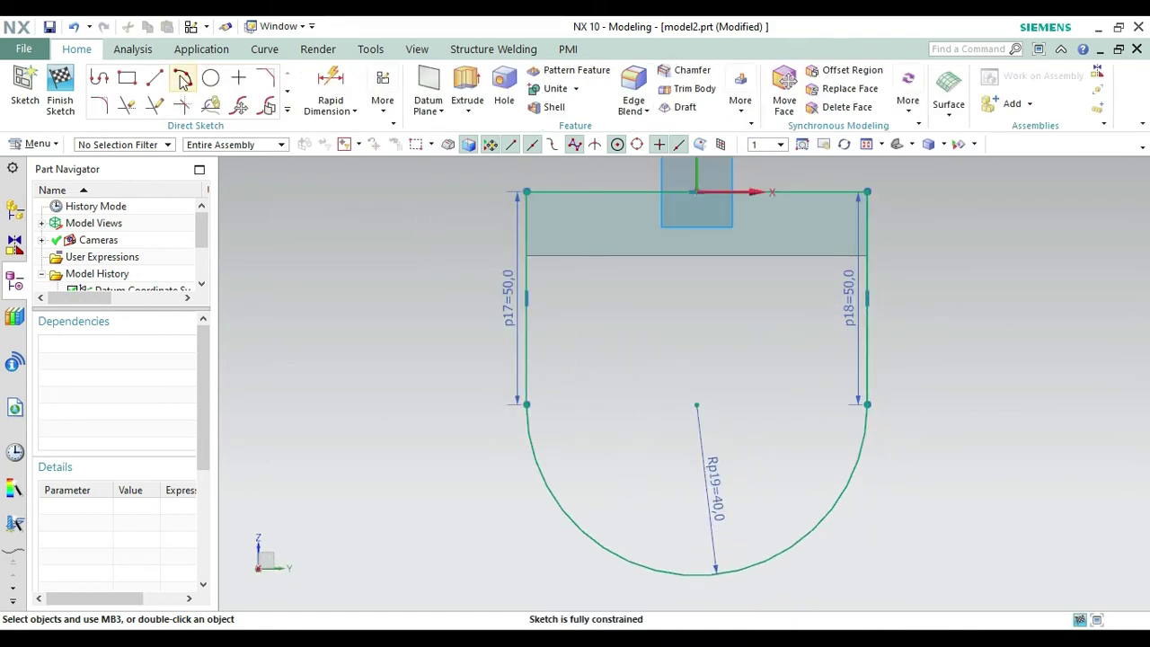
pyautogui.click(205, 78)
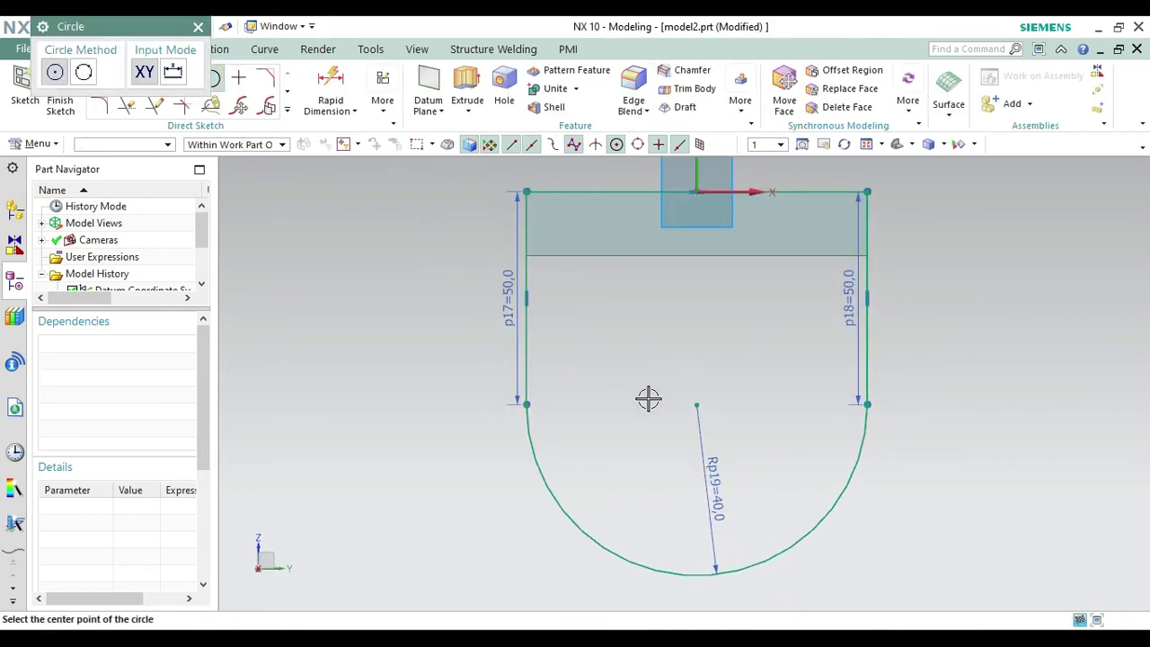
pyautogui.click(697, 405)
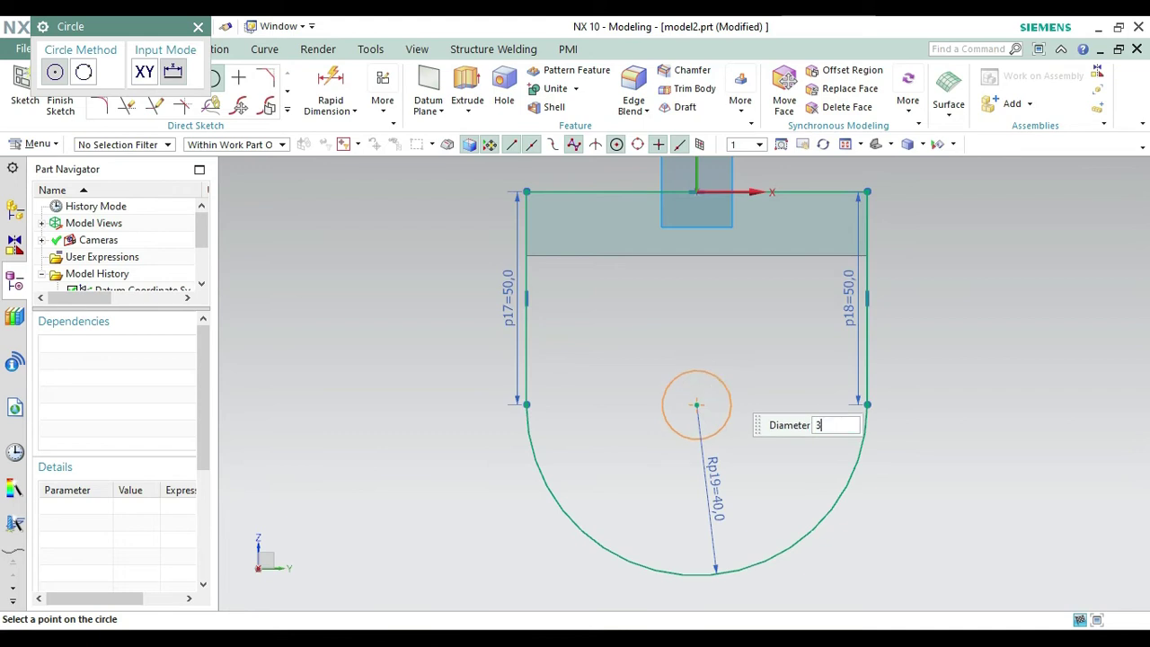
pyautogui.write('32')
pyautogui.press('Return')
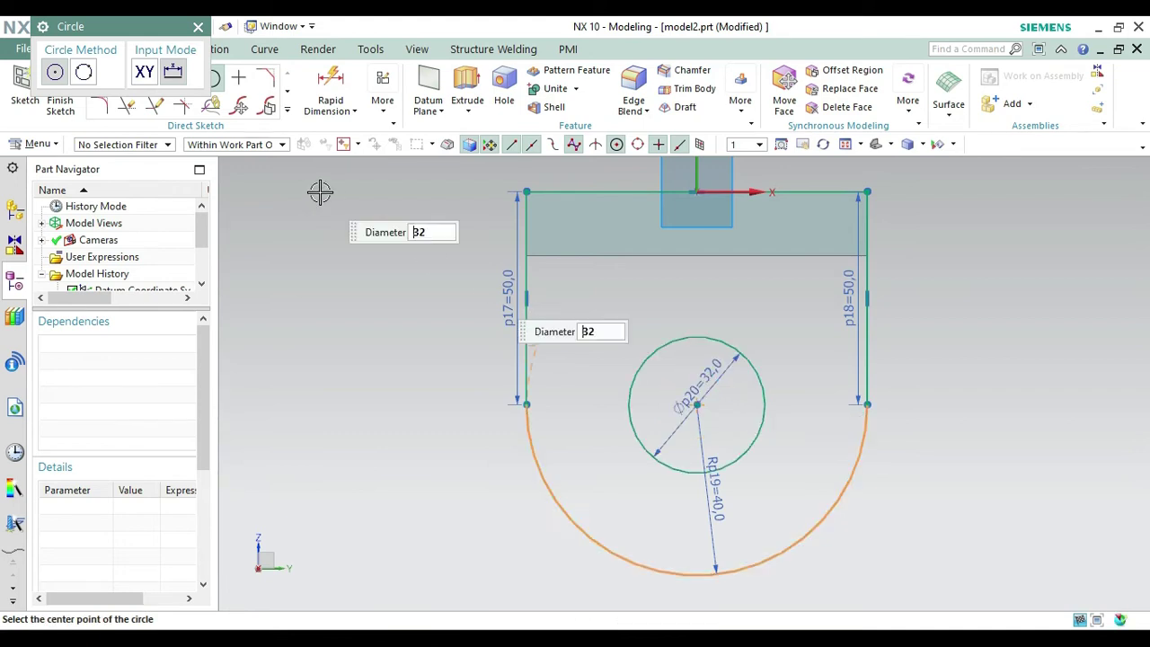
pyautogui.click(199, 26)
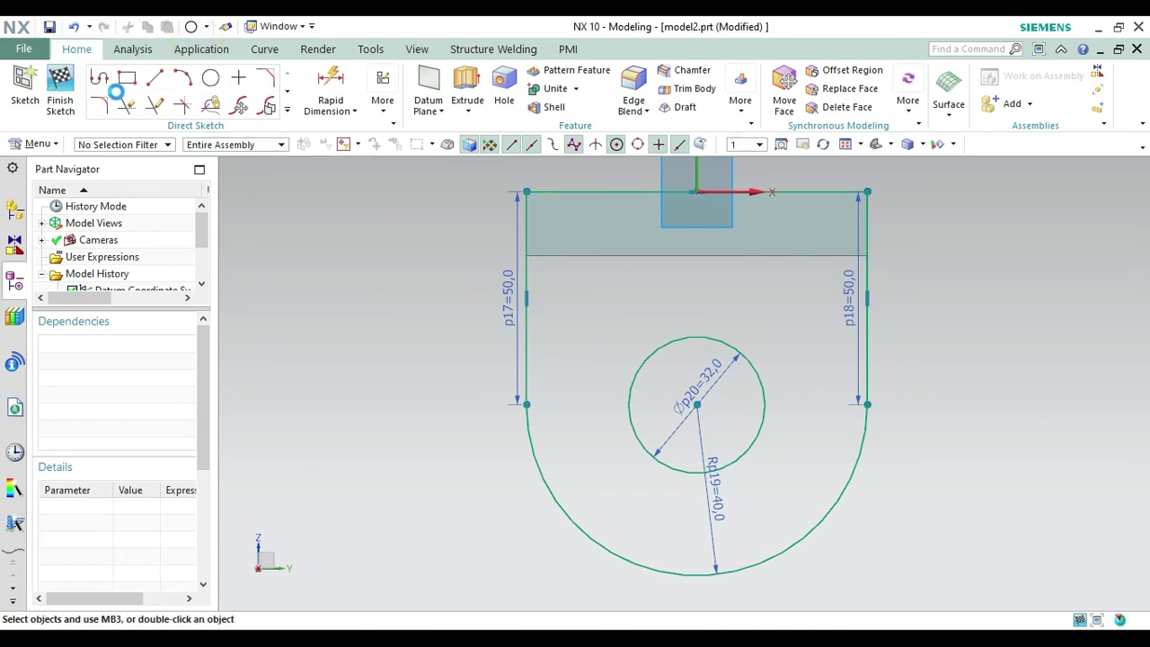
pyautogui.click(65, 109)
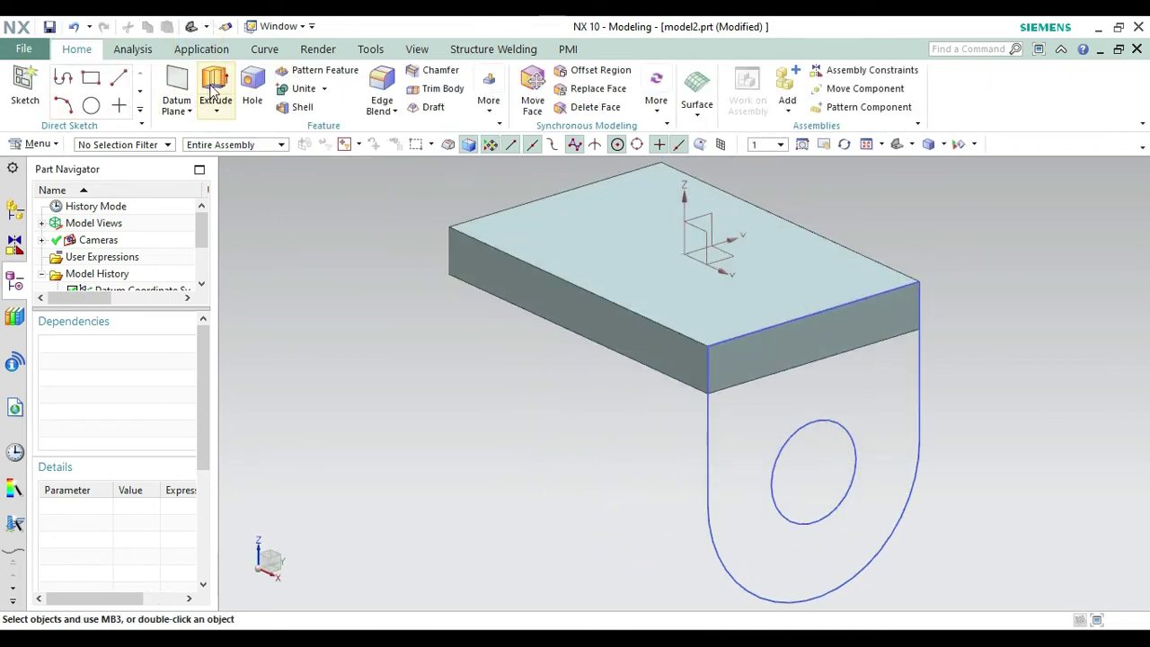
# Extrude the outer U-shaped profile 20 mm in the reversed direction, toward the block, and unite it with the block
pyautogui.click(212, 87)
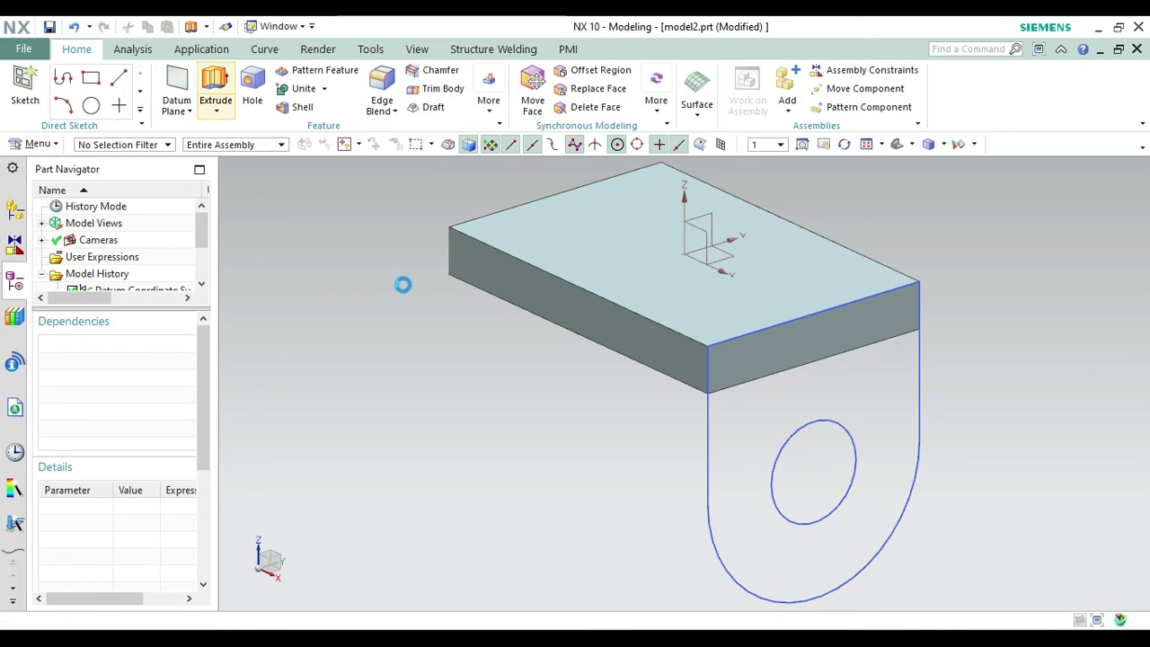
pyautogui.click(710, 448)
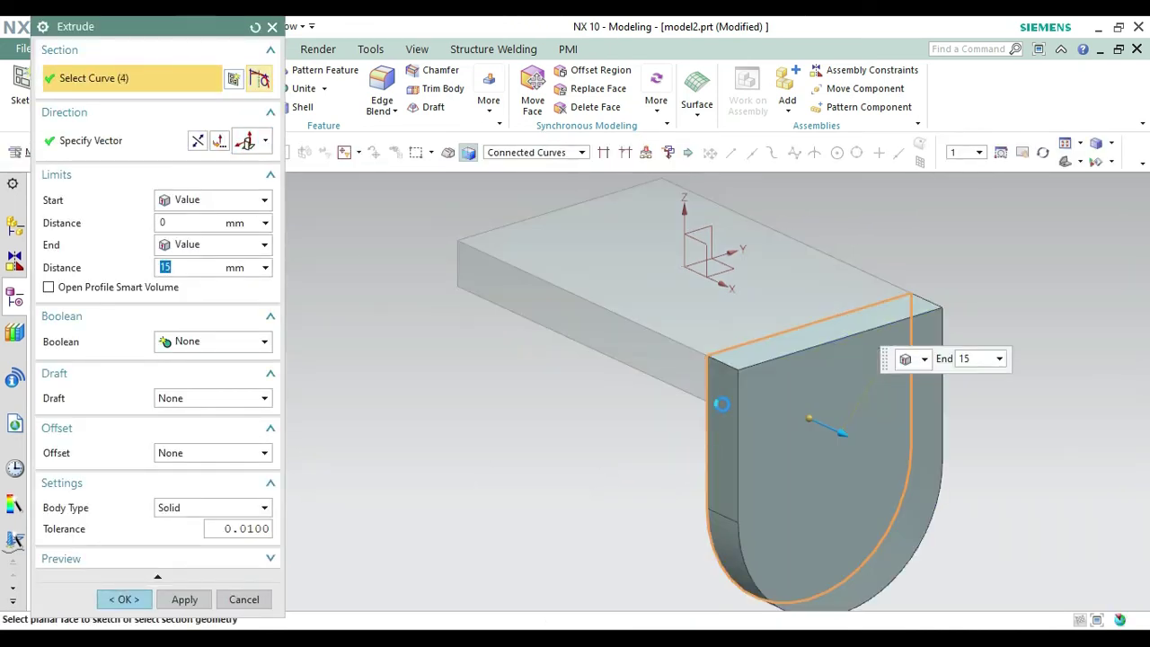
pyautogui.click(199, 142)
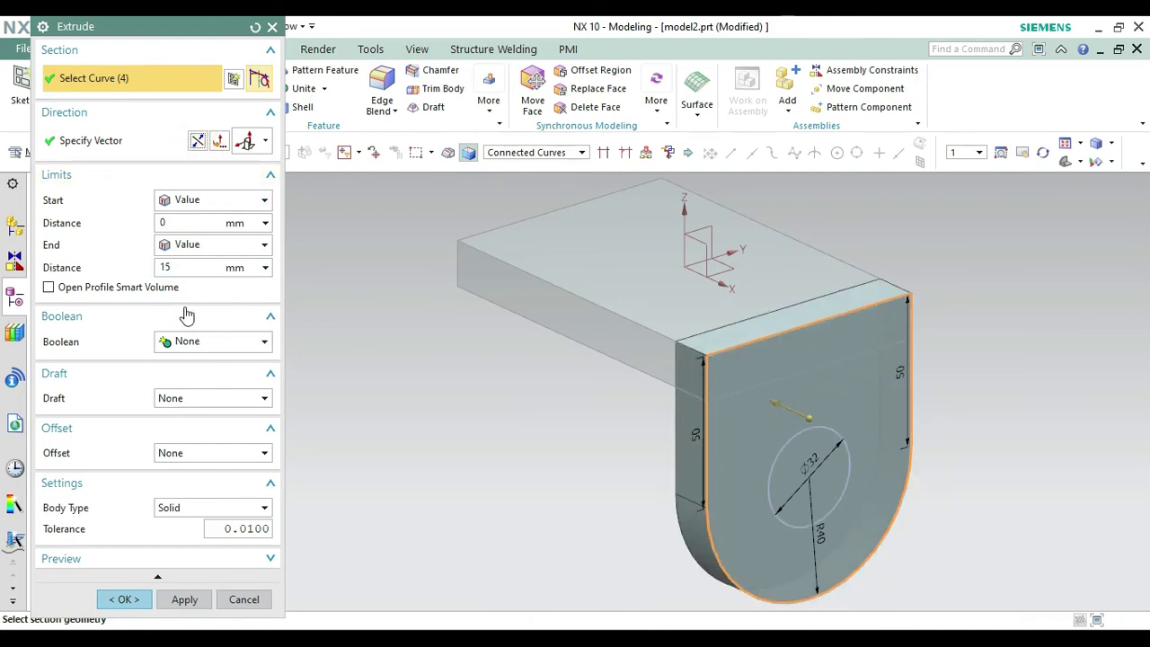
pyautogui.click(166, 268)
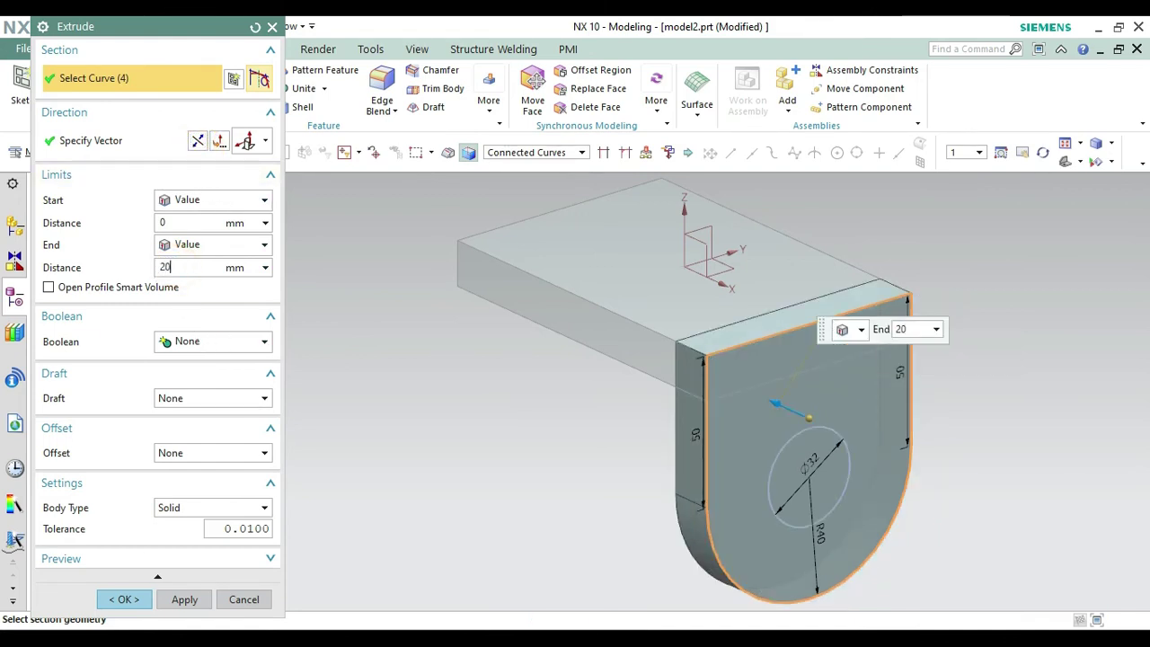
pyautogui.write('20')
pyautogui.press('Return')
pyautogui.click(193, 343)
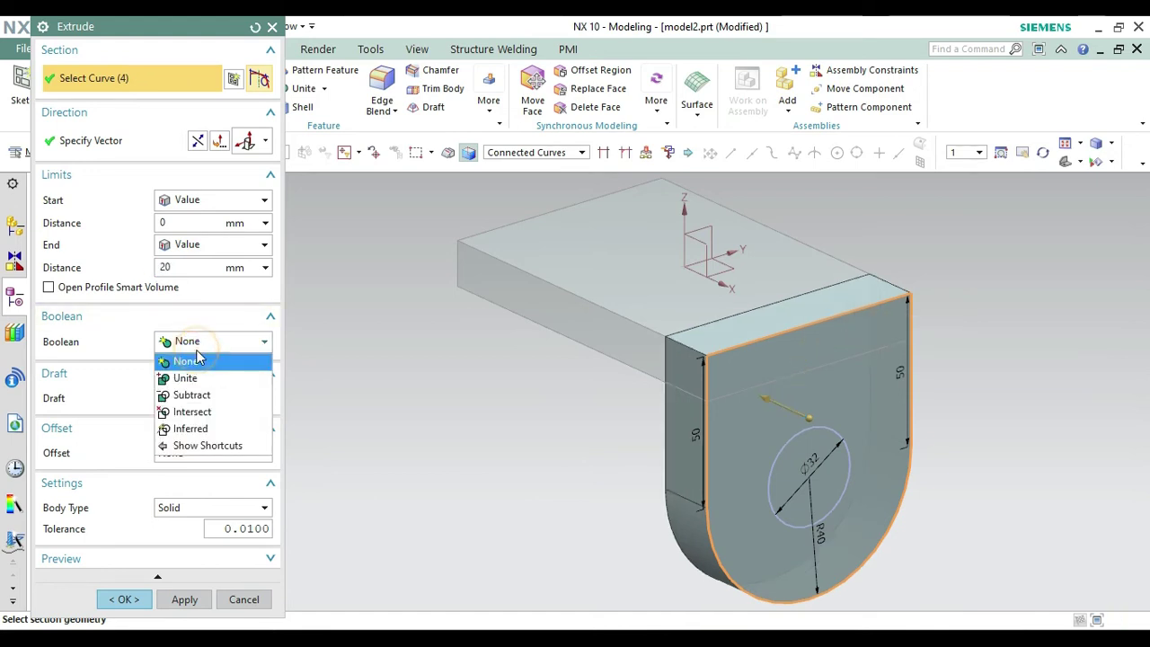
pyautogui.click(189, 378)
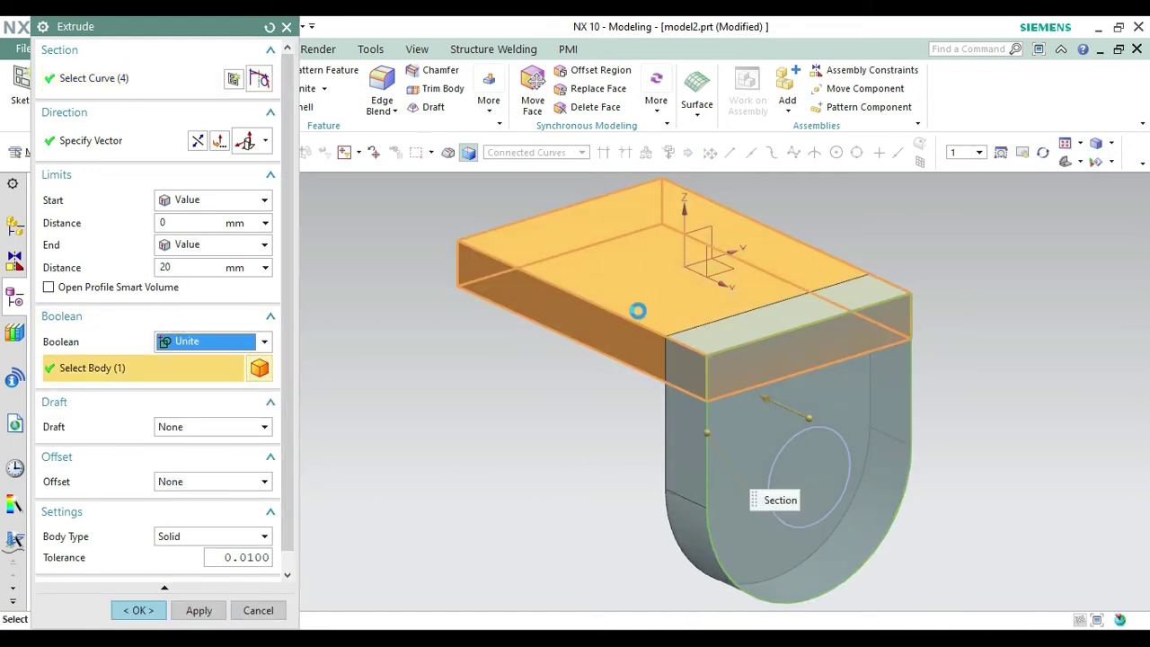
pyautogui.click(196, 610)
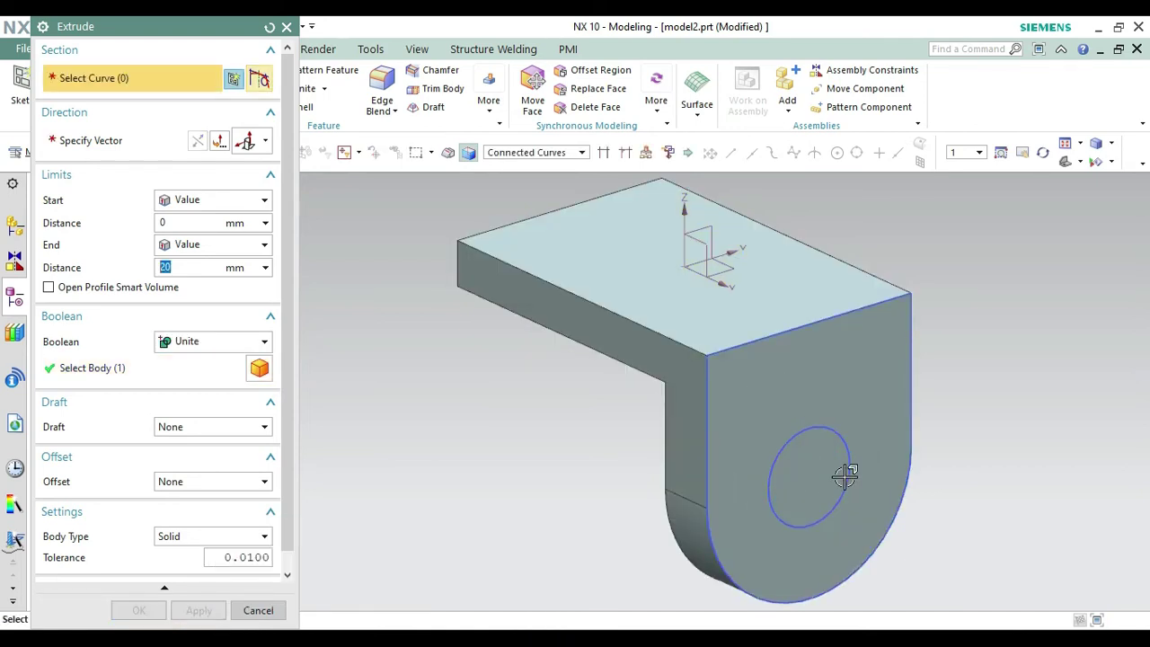
# Extrude the 32 mm circle 20 mm in the reversed direction and subtract it from the body as a hole
pyautogui.click(840, 442)
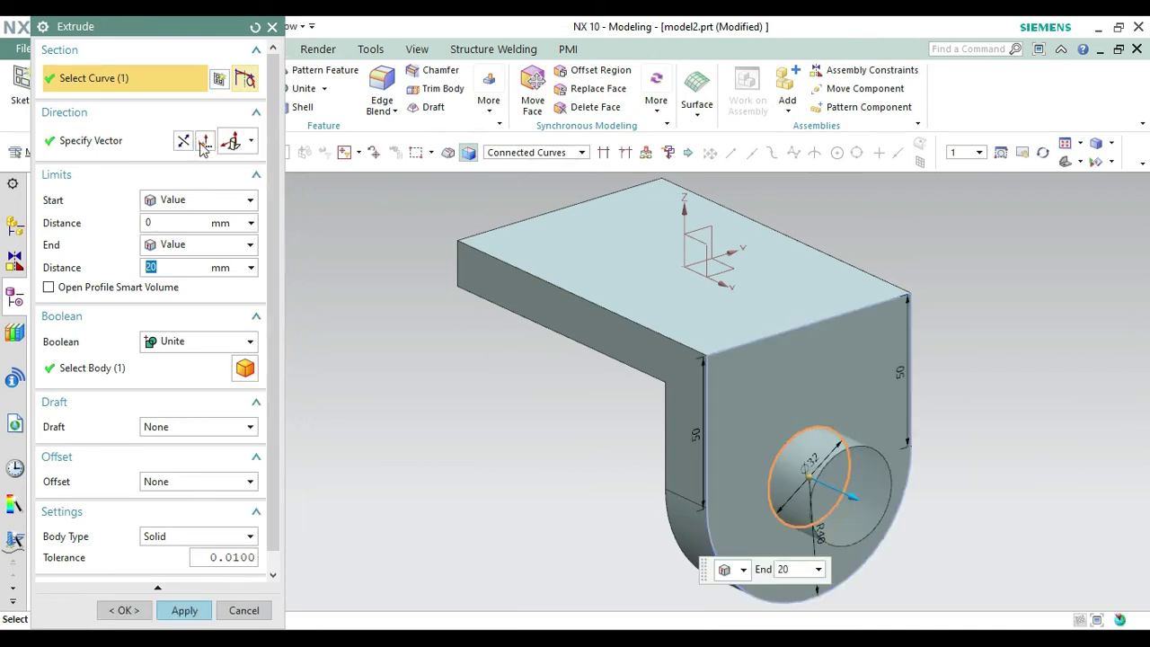
pyautogui.click(184, 140)
pyautogui.click(179, 344)
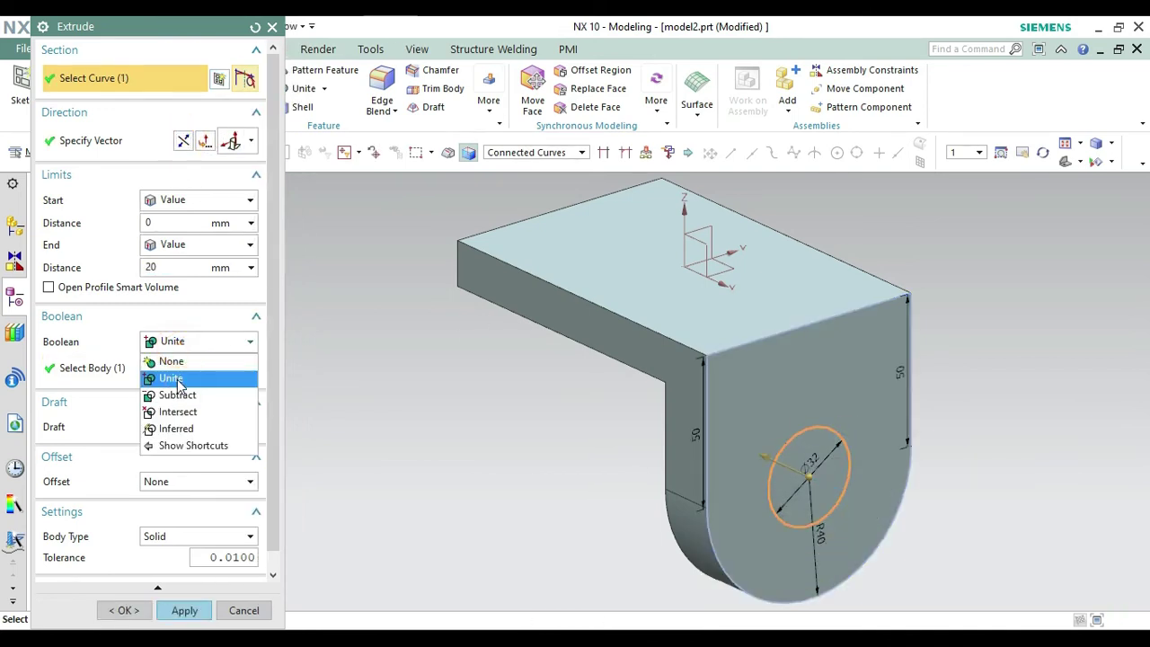
pyautogui.click(180, 392)
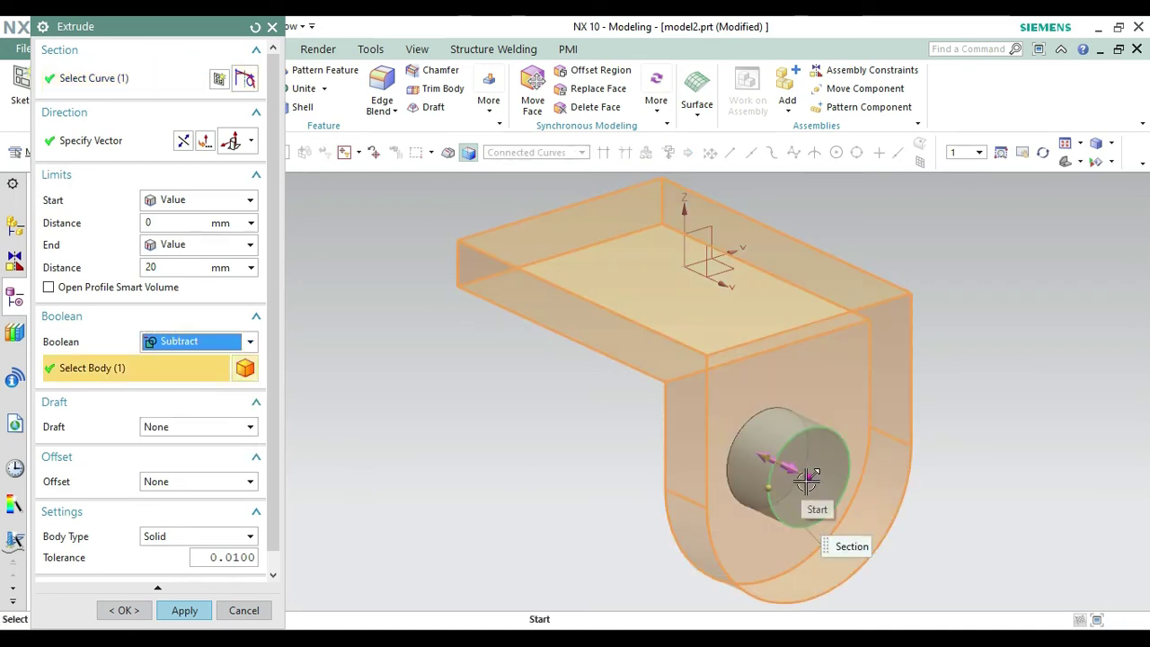
pyautogui.click(118, 610)
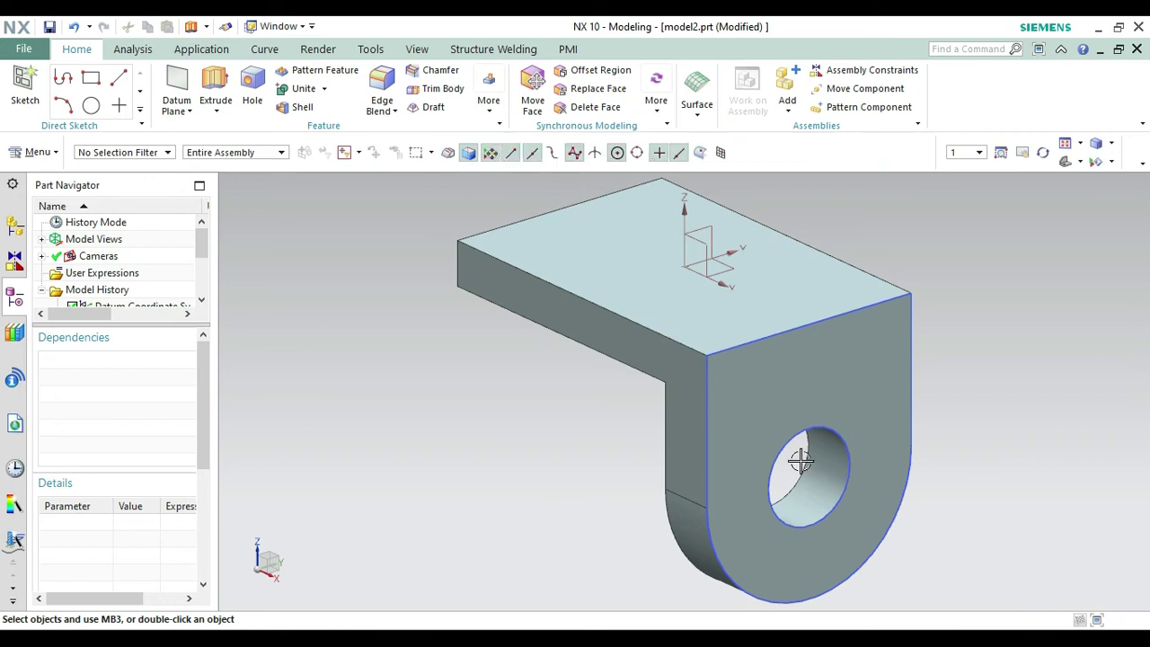
# Hide the profile sketch on the block's end face
pyautogui.click(825, 424)
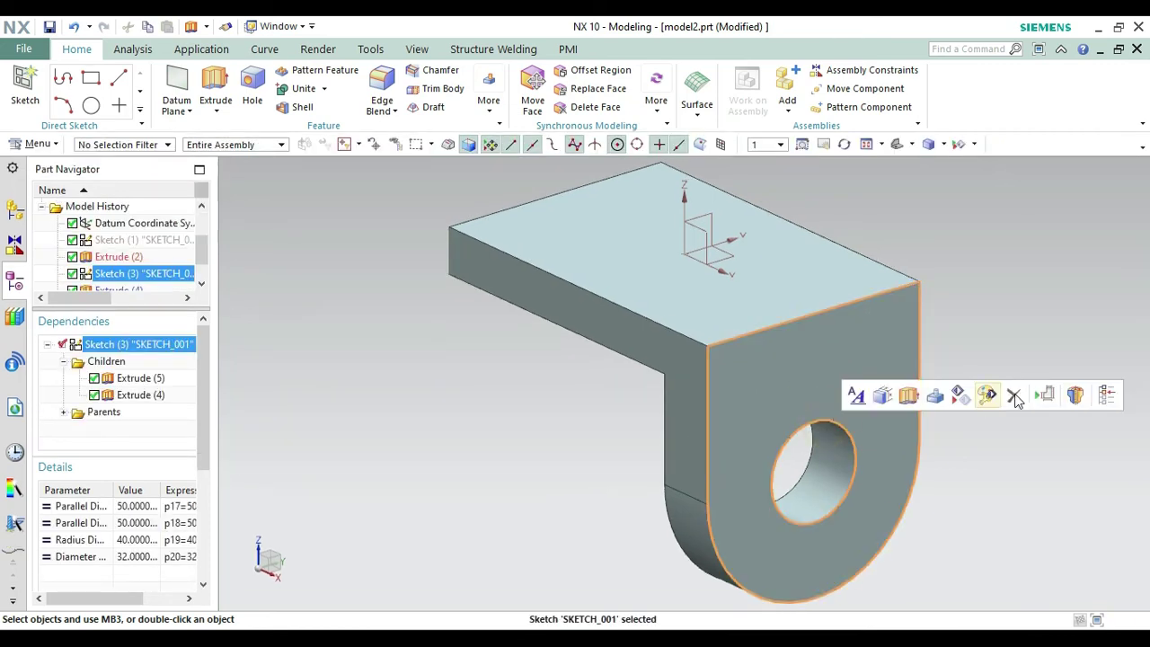
pyautogui.press('Escape')
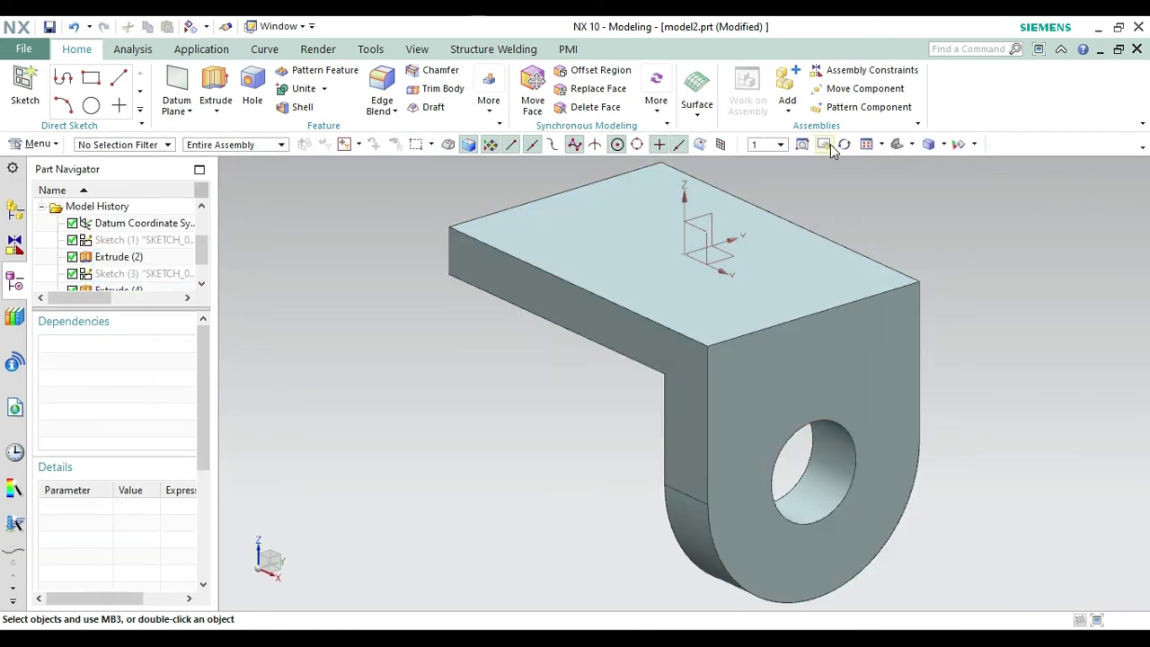
pyautogui.click(845, 146)
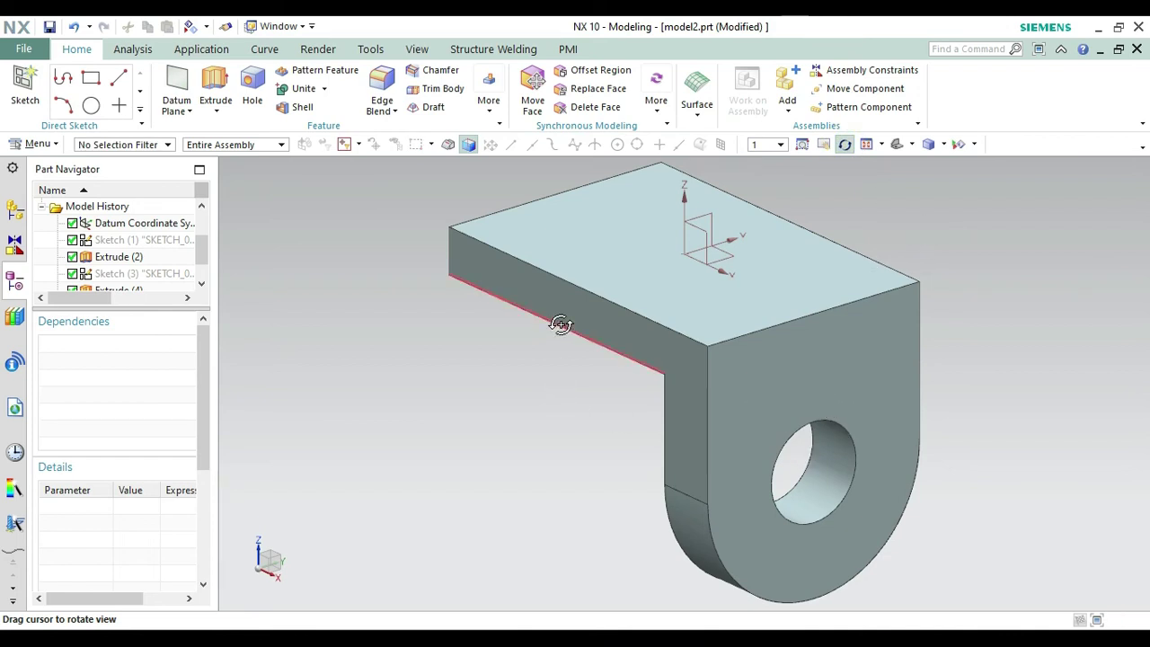
pyautogui.press('Escape')
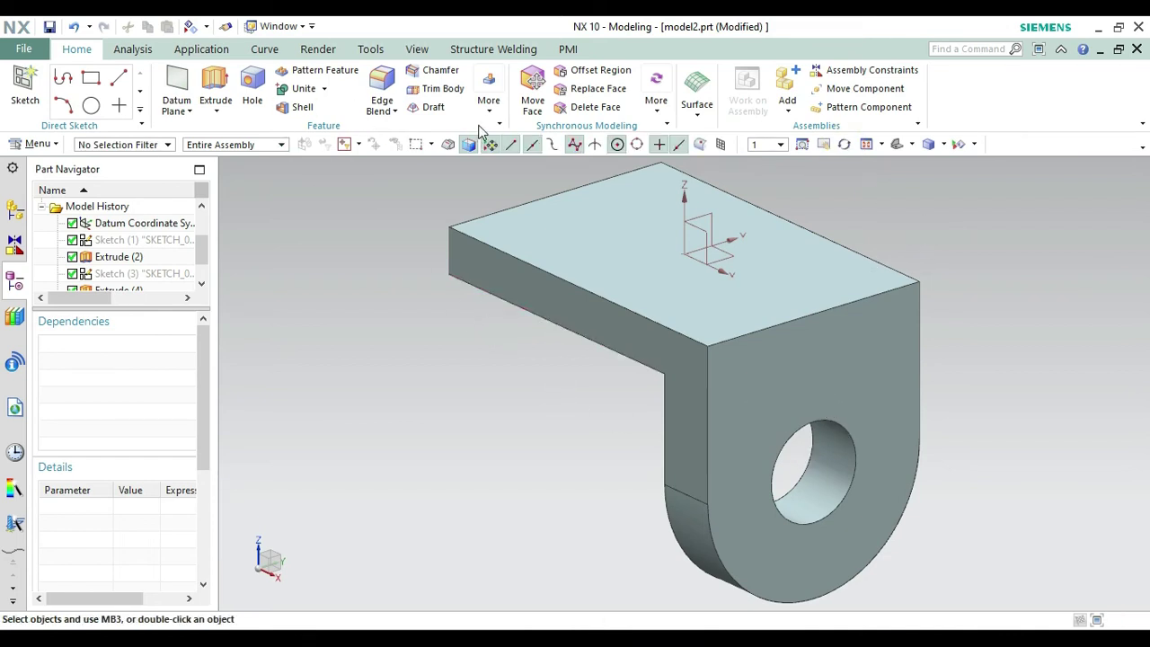
# Start a Mirror Feature operation with the lug extrusion Extrude (4) and the hole cut Extrude (5) as the features to mirror
pyautogui.click(489, 97)
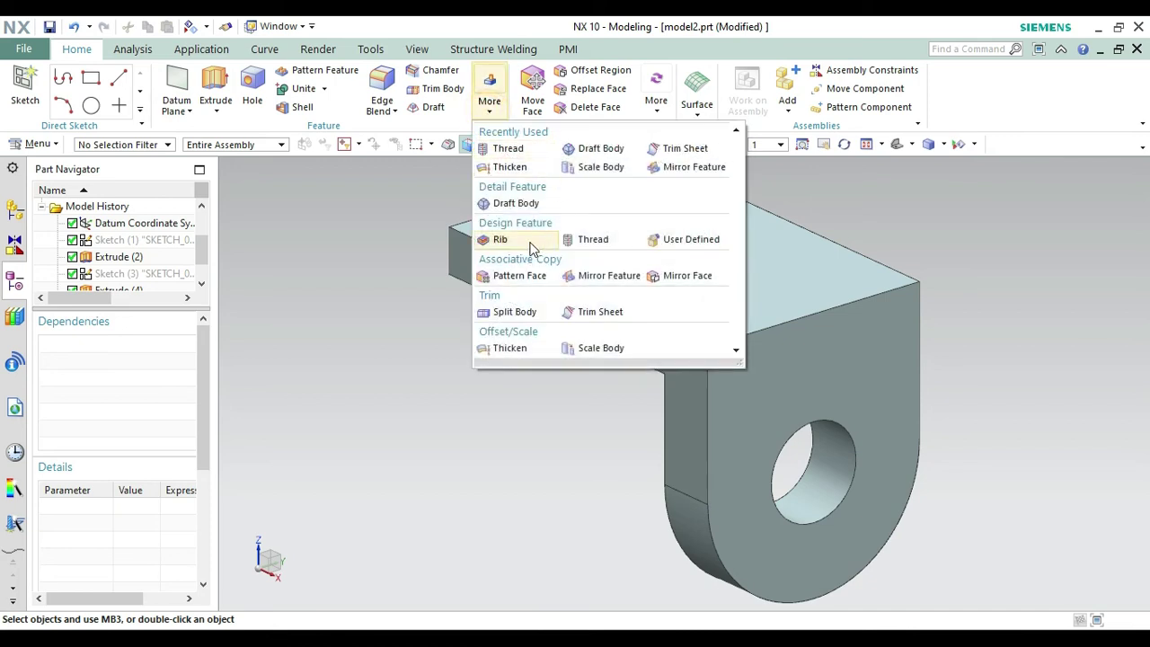
pyautogui.click(604, 275)
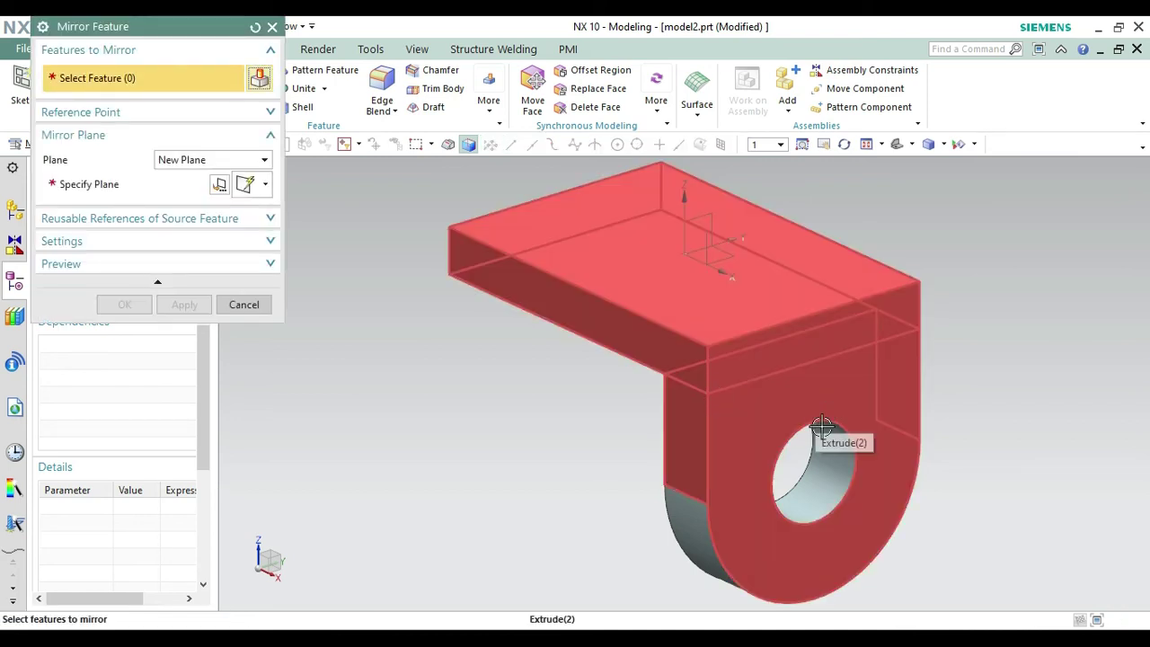
pyautogui.moveTo(149, 29); pyautogui.dragTo(338, 31)
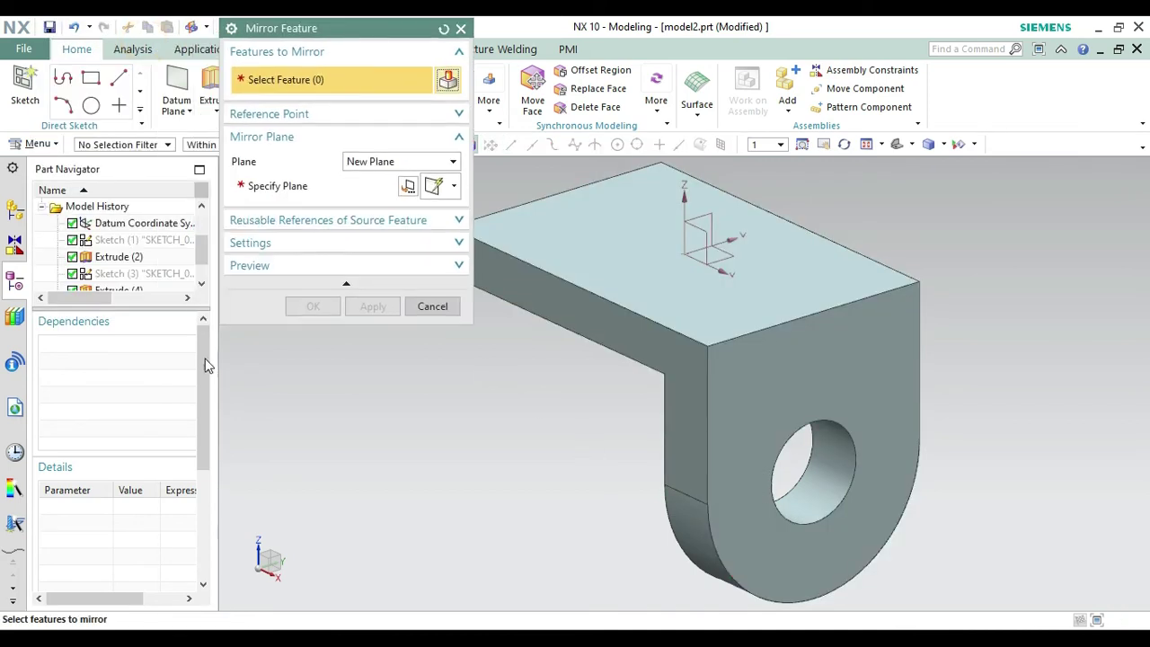
pyautogui.moveTo(198, 254); pyautogui.dragTo(207, 284)
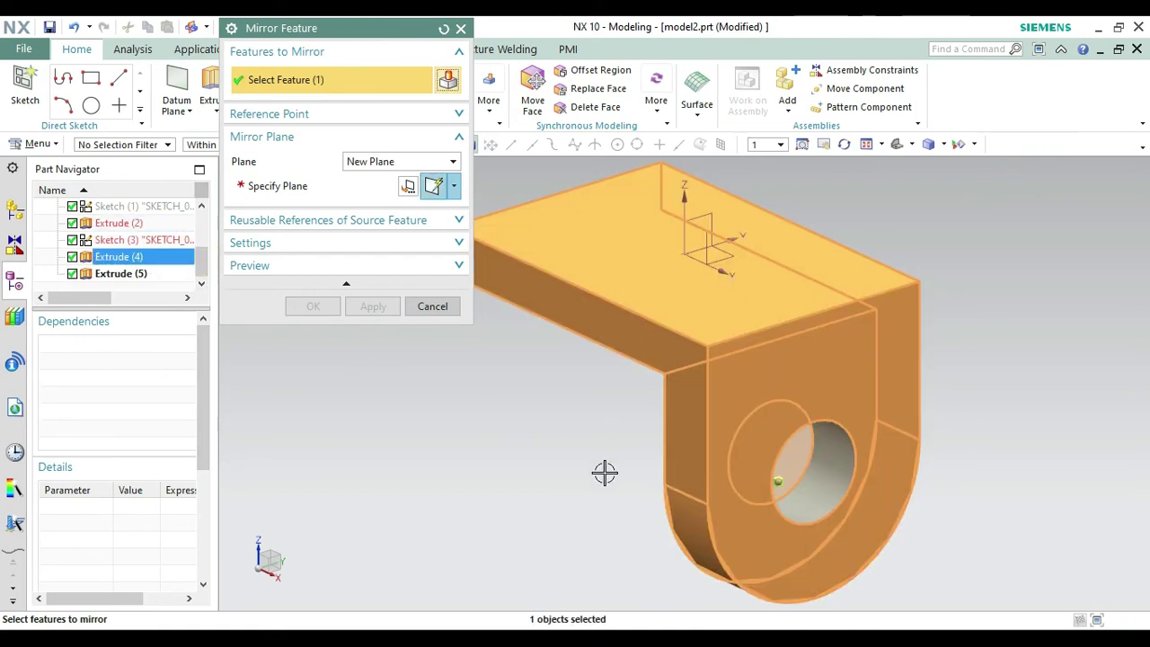
pyautogui.click(135, 274)
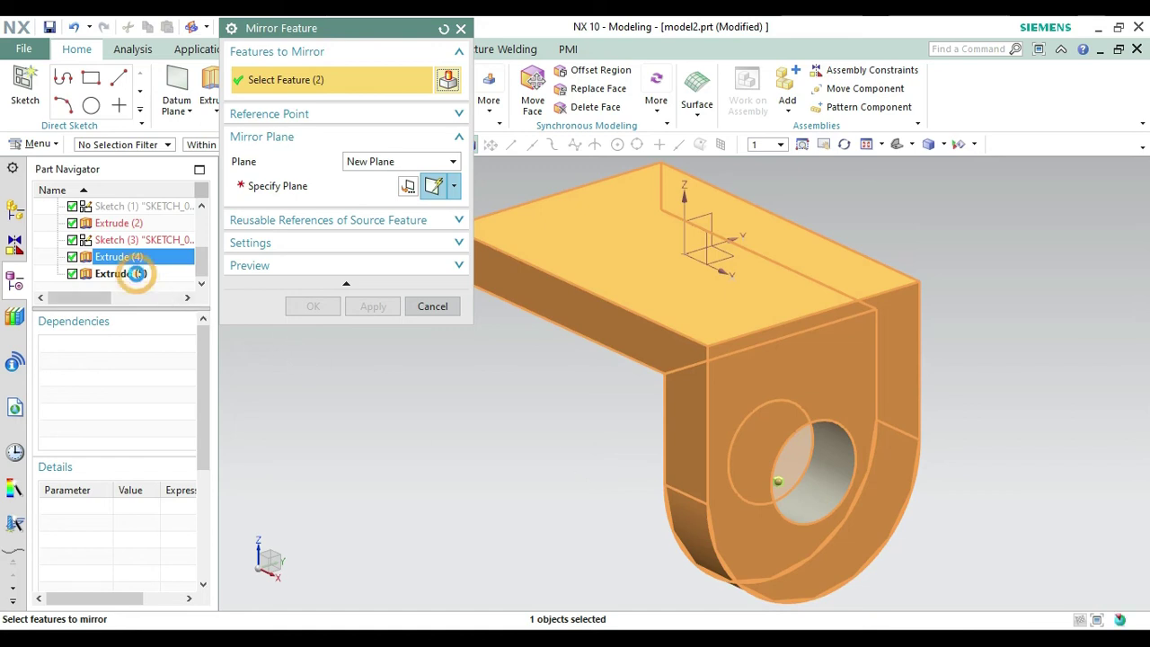
# Mirror the selected features about a new plane offset -60 mm from the lug's outer end face
pyautogui.click(277, 182)
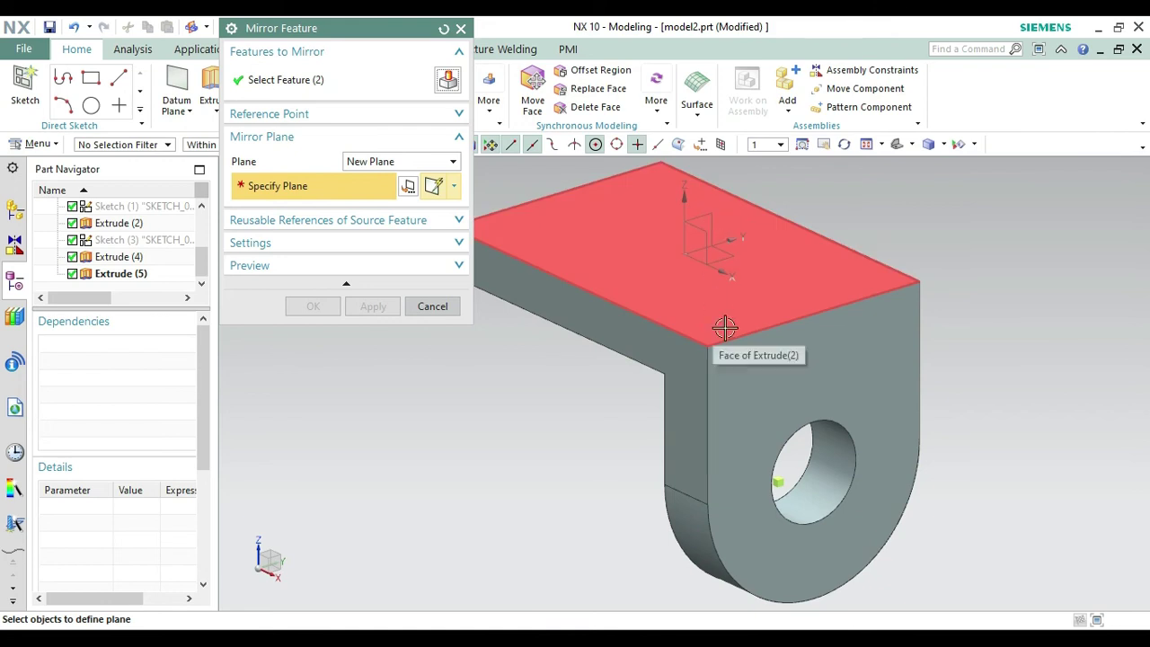
pyautogui.click(414, 161)
pyautogui.click(403, 194)
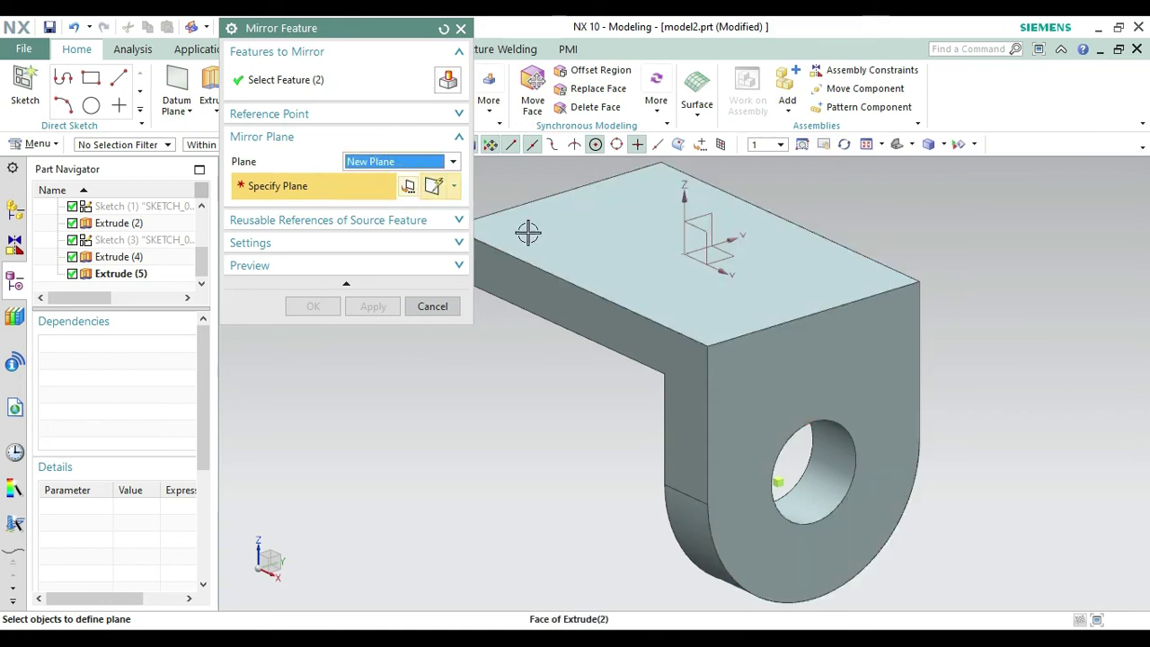
pyautogui.click(844, 355)
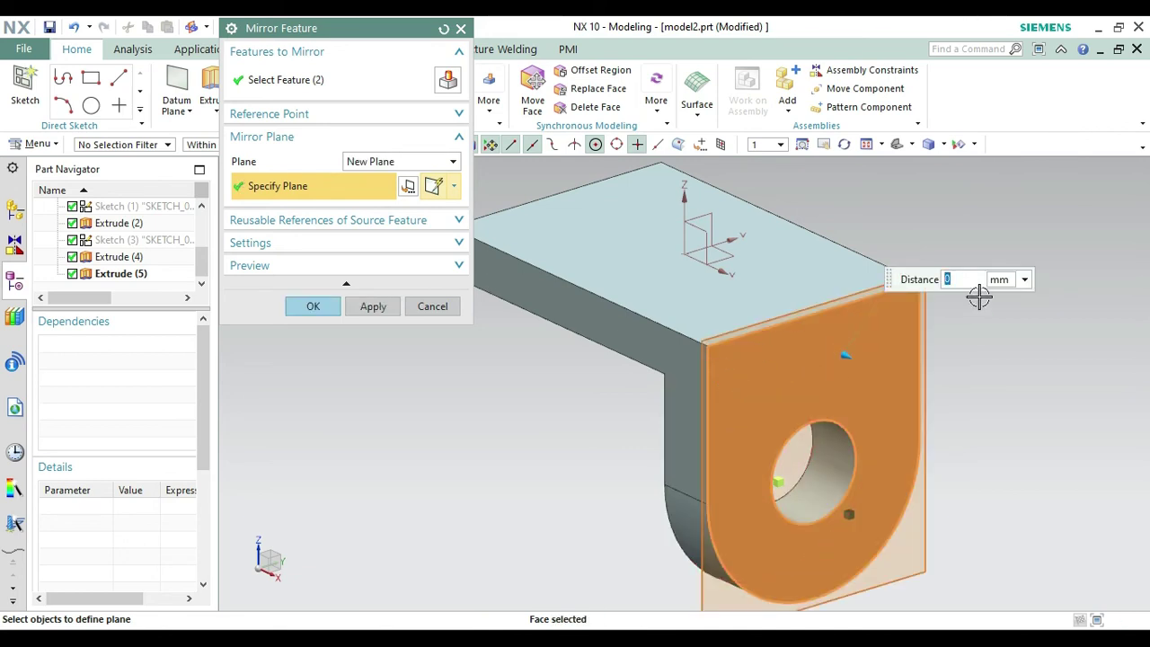
pyautogui.write('-60')
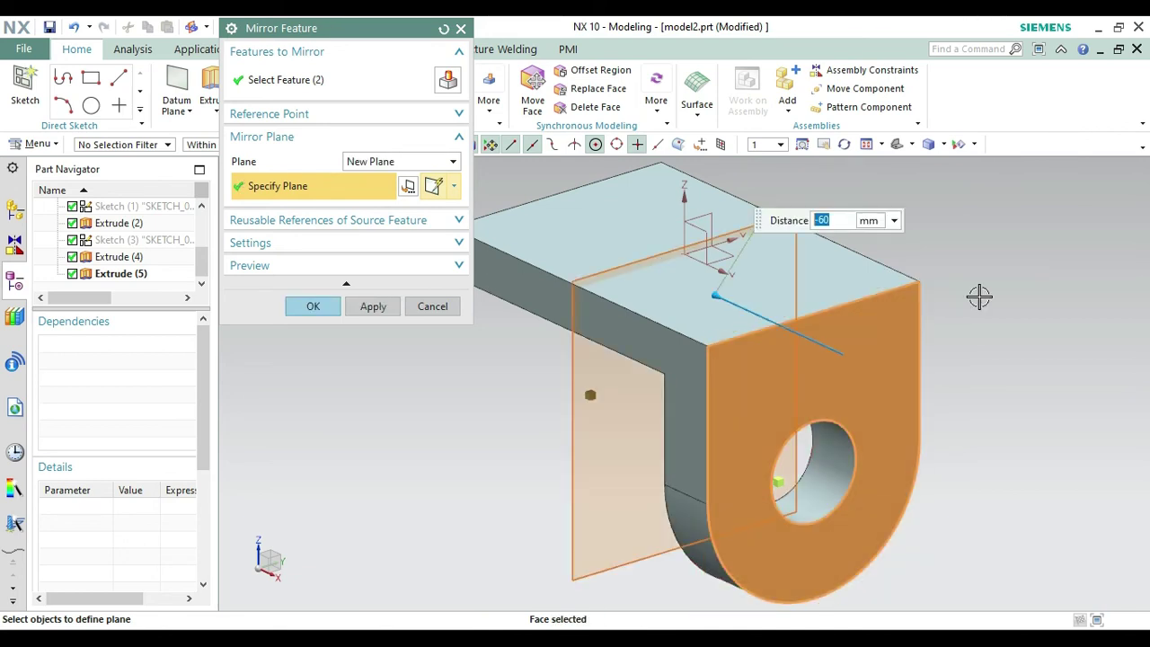
pyautogui.click(310, 306)
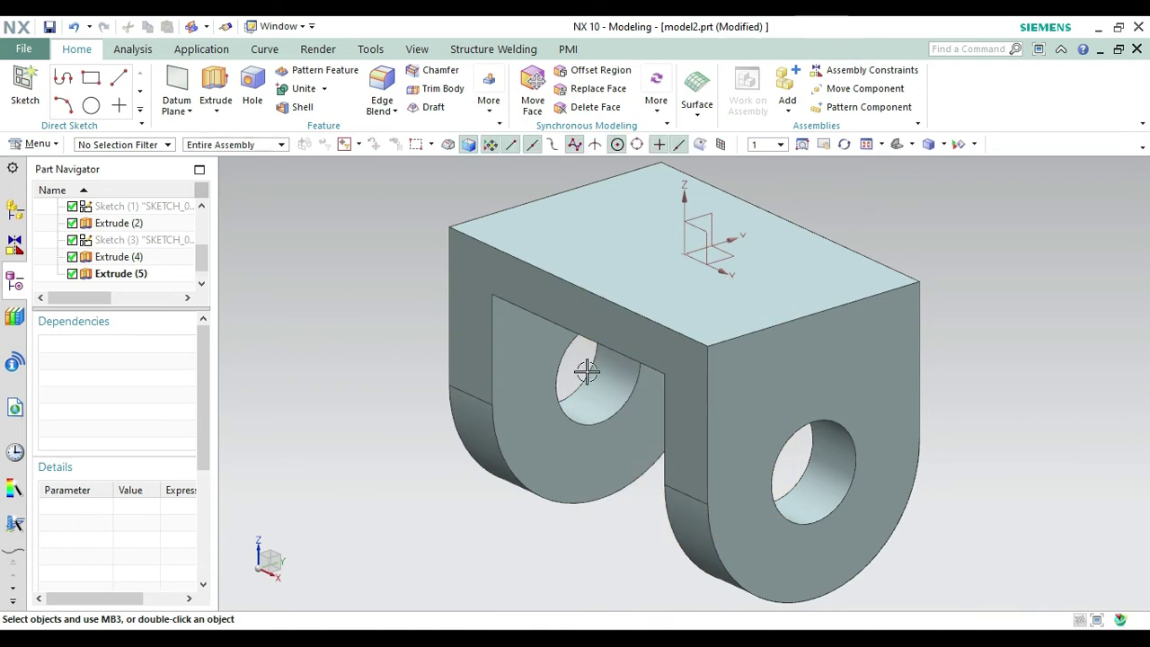
# Start a sketch on the block's top face and draw an 80 mm diameter circle centred on the origin
pyautogui.click(867, 146)
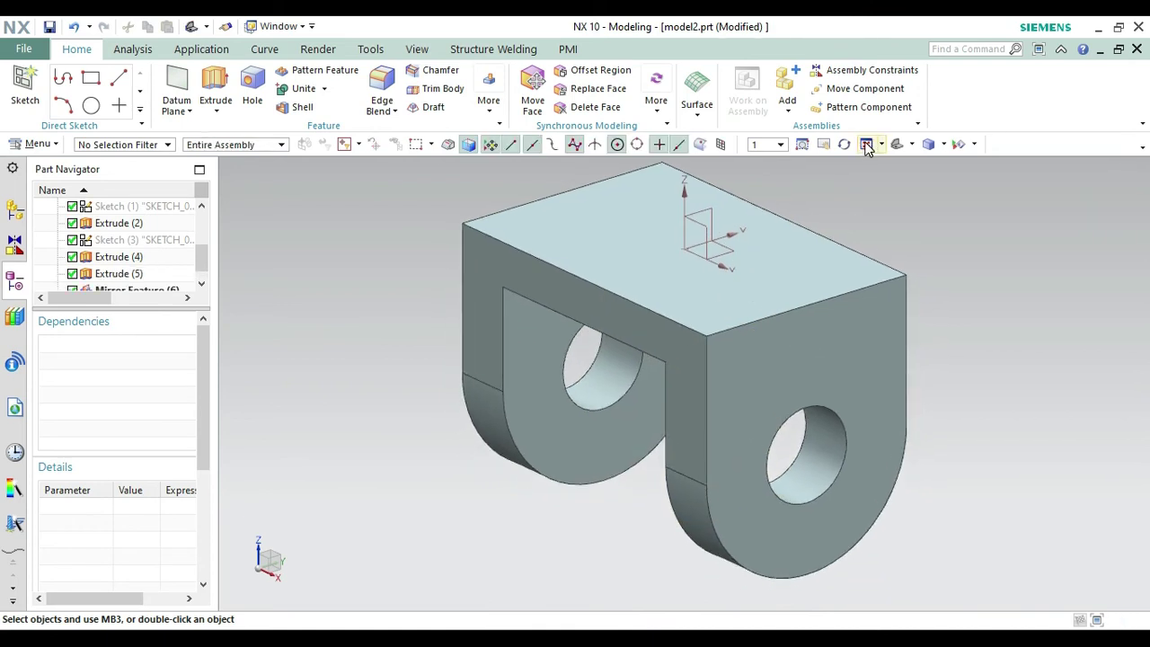
pyautogui.click(25, 90)
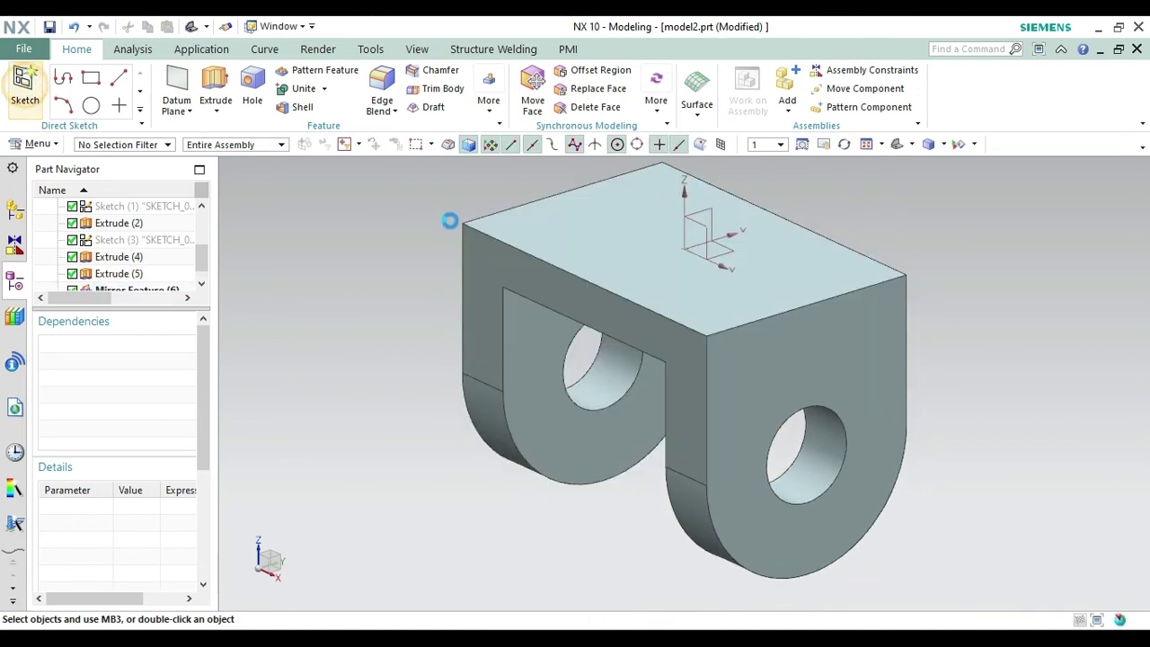
pyautogui.click(595, 244)
pyautogui.click(373, 477)
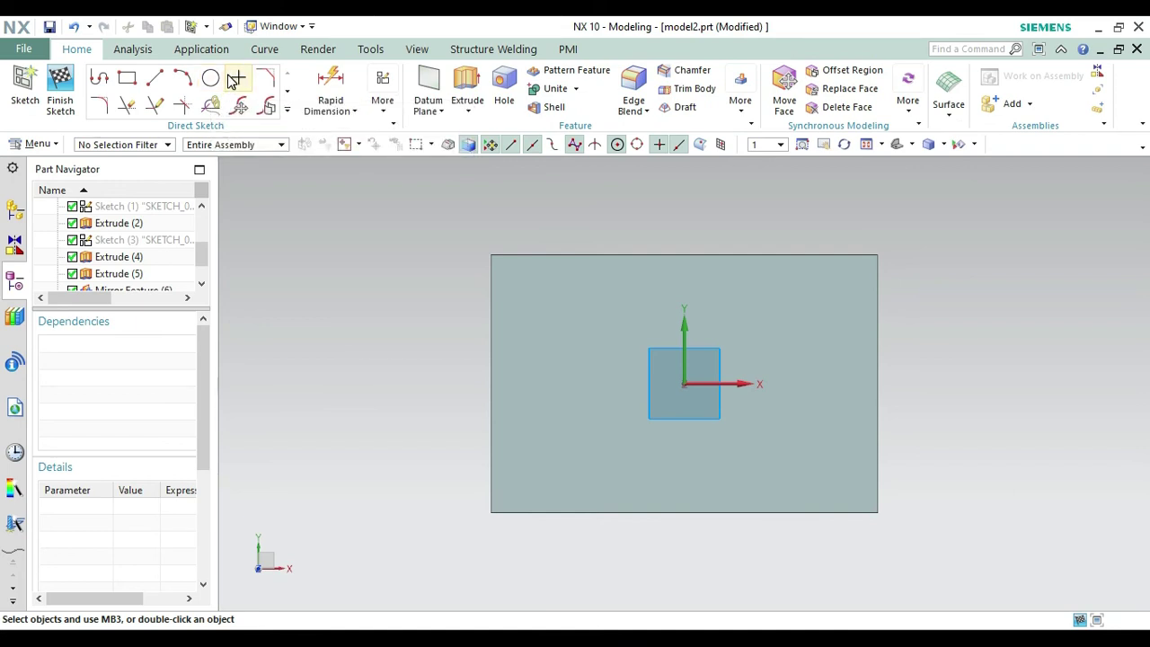
pyautogui.click(210, 78)
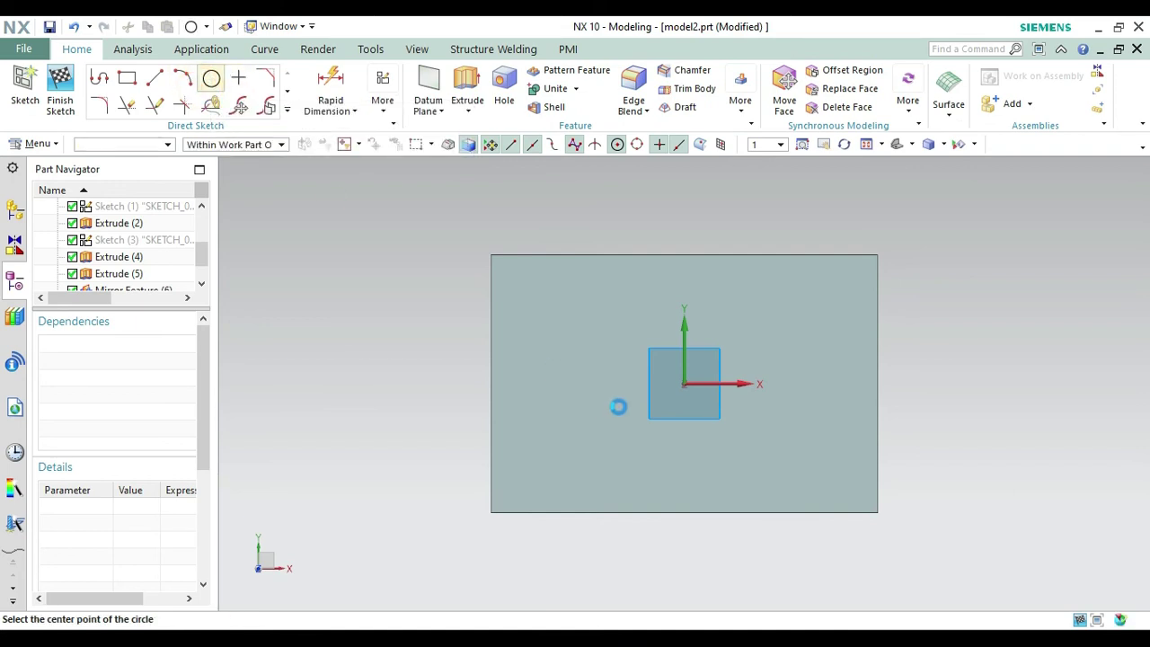
pyautogui.click(685, 387)
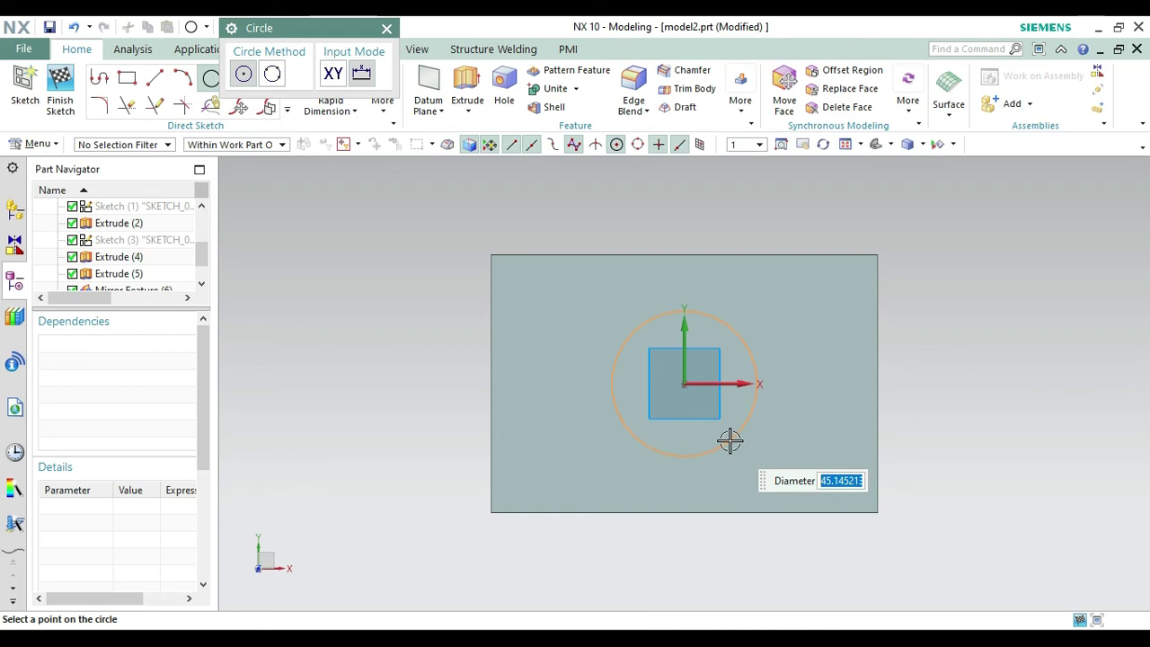
pyautogui.click(728, 440)
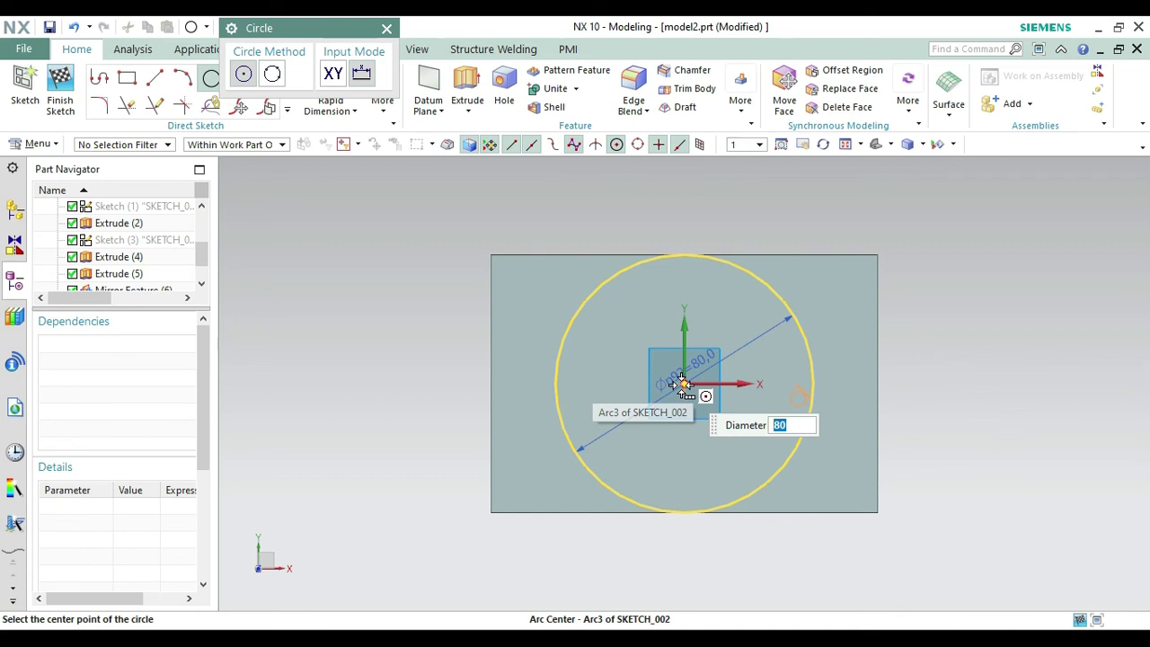
# Add 60 mm and 30 mm diameter circles concentric with the 80 mm circle and finish the sketch
pyautogui.press('Return')
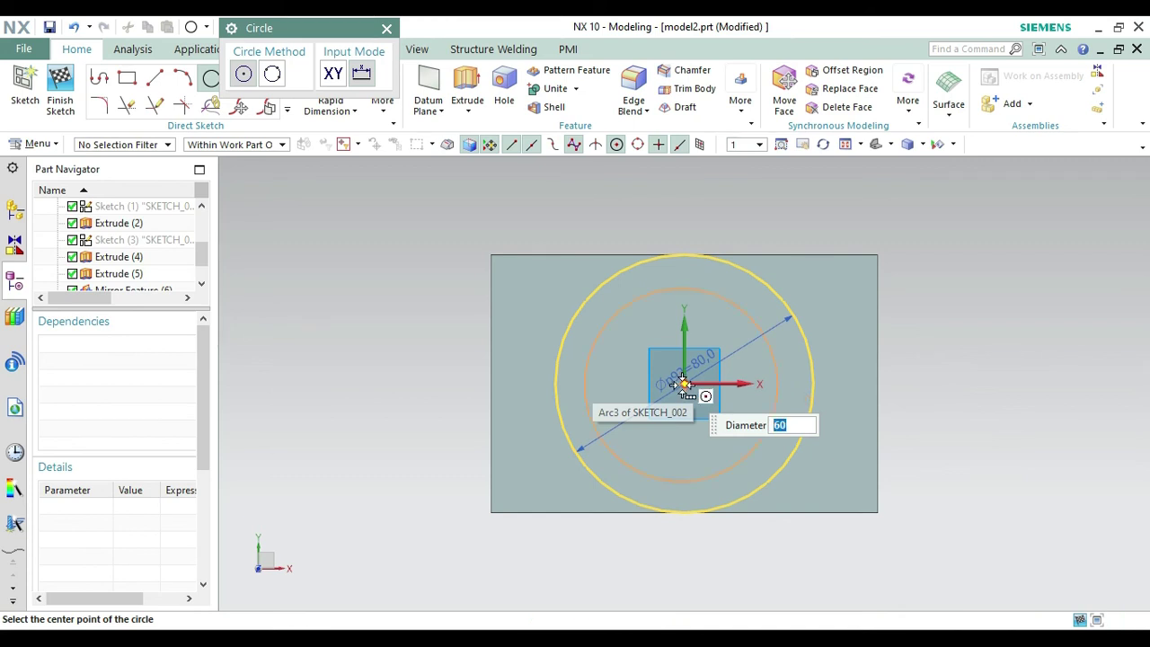
pyautogui.click(685, 386)
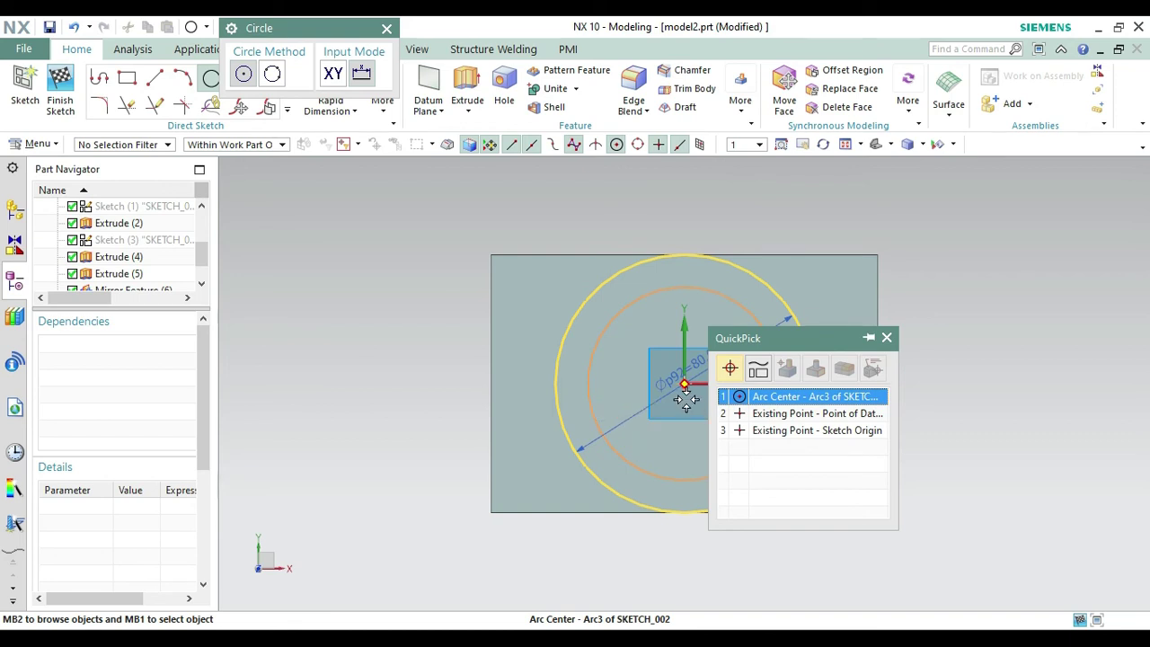
pyautogui.click(735, 396)
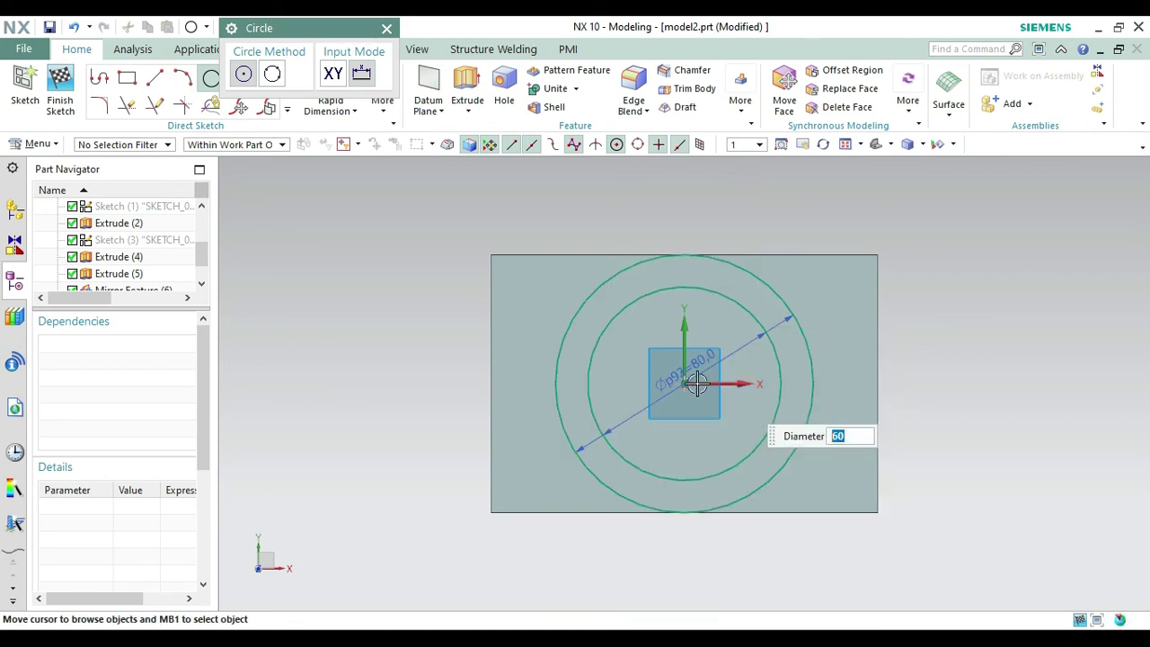
pyautogui.write('3')
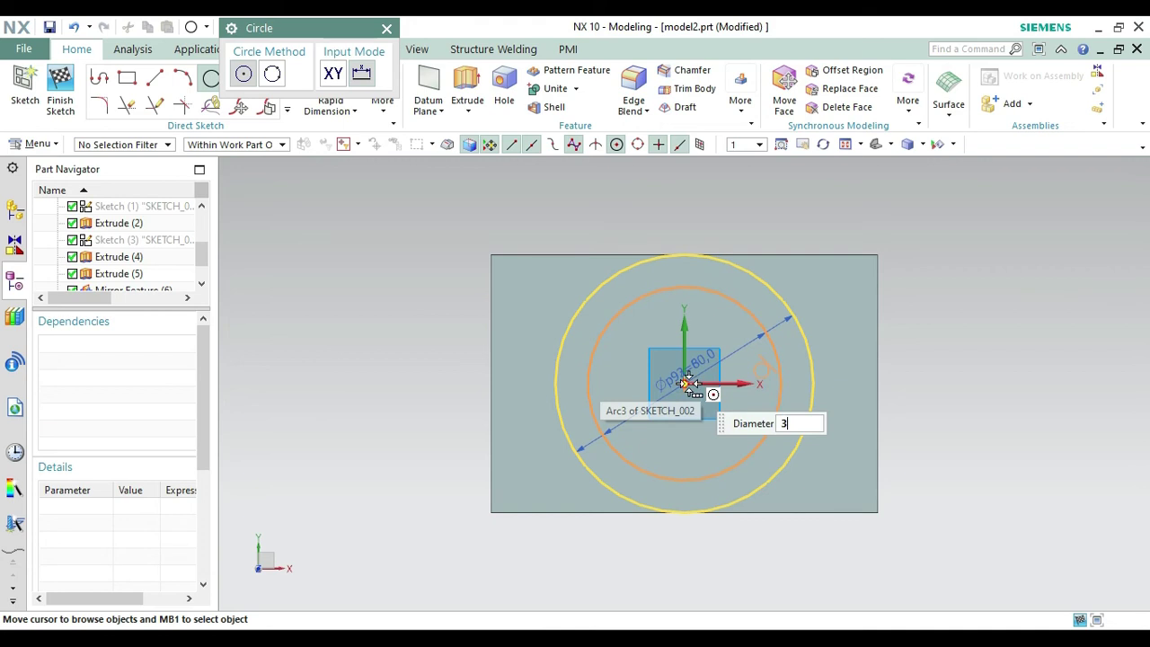
pyautogui.press('Return')
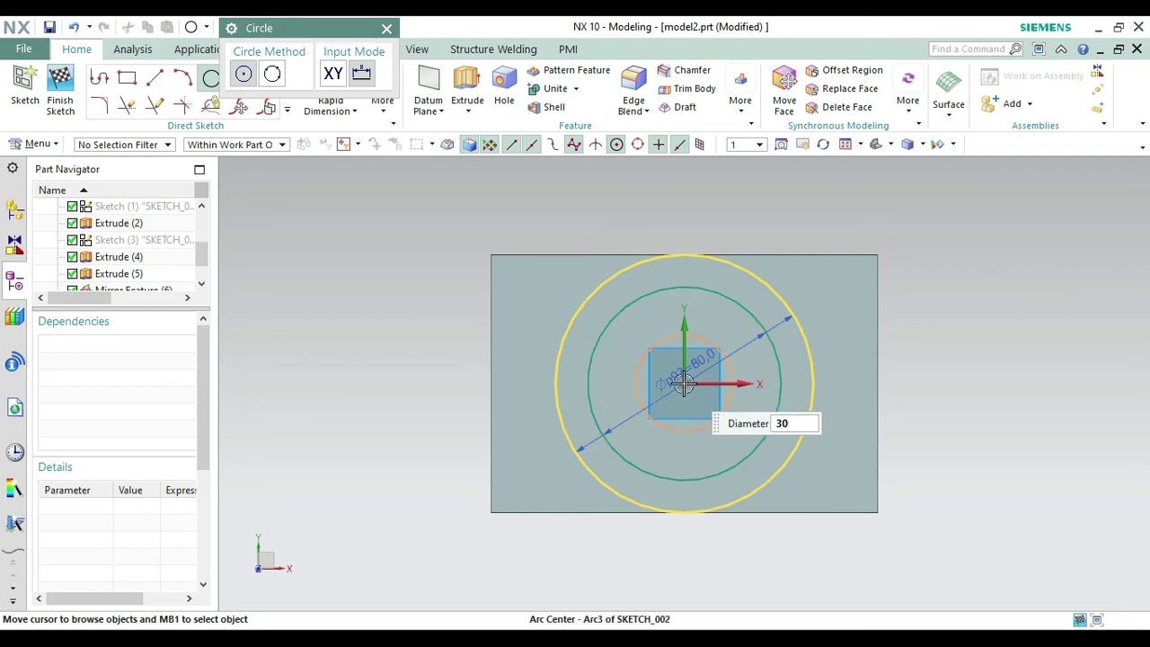
pyautogui.click(685, 383)
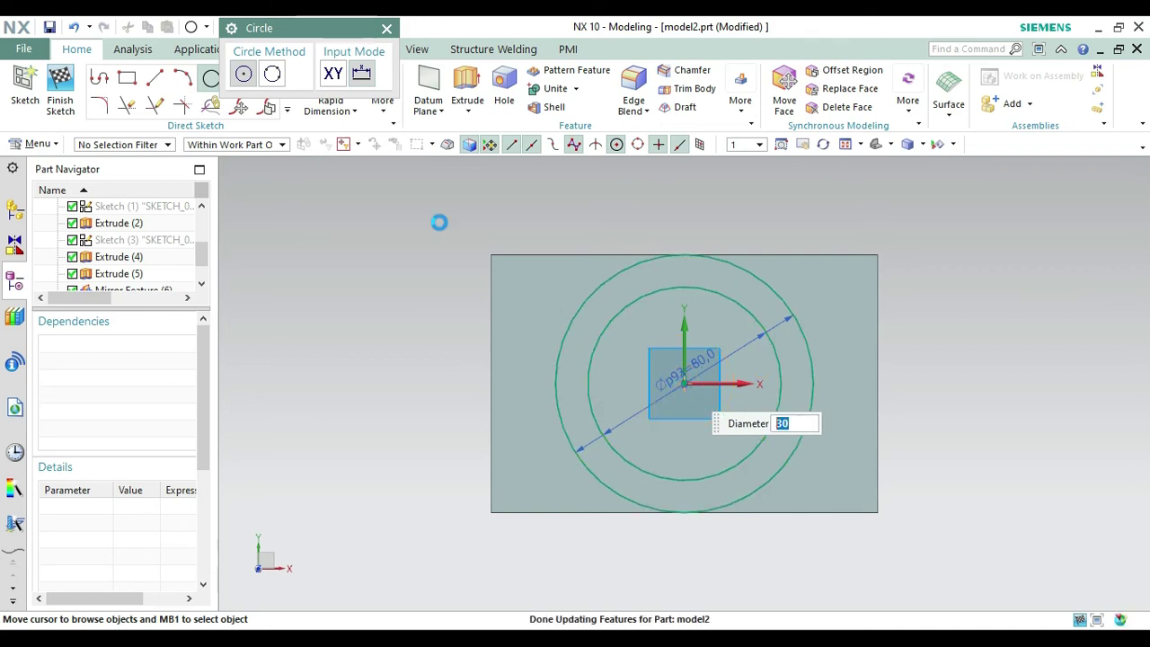
pyautogui.click(388, 32)
pyautogui.click(59, 101)
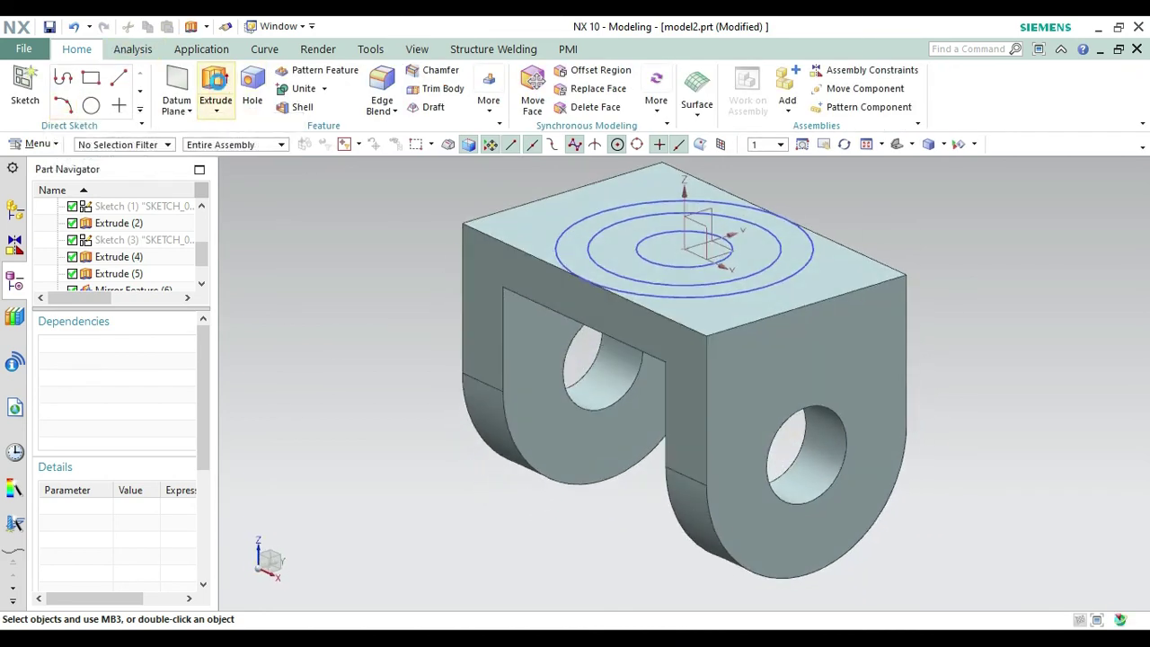
# Extrude the ring between the 80 mm and 60 mm circles 20 mm upward and unite it with the body
pyautogui.click(215, 87)
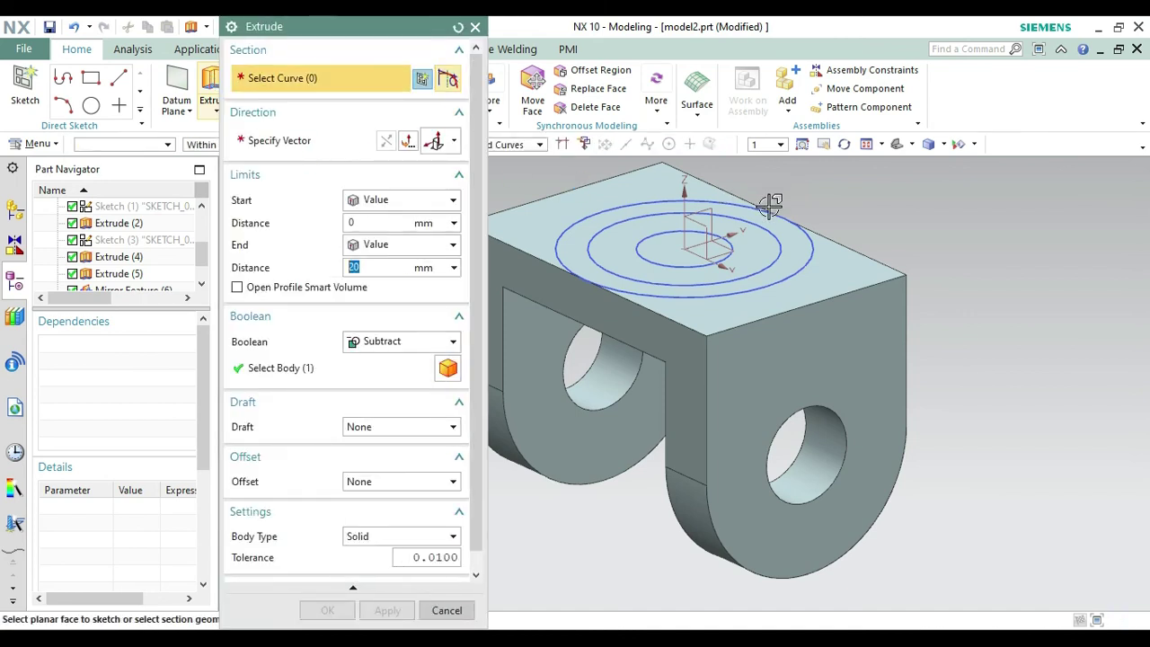
pyautogui.click(765, 224)
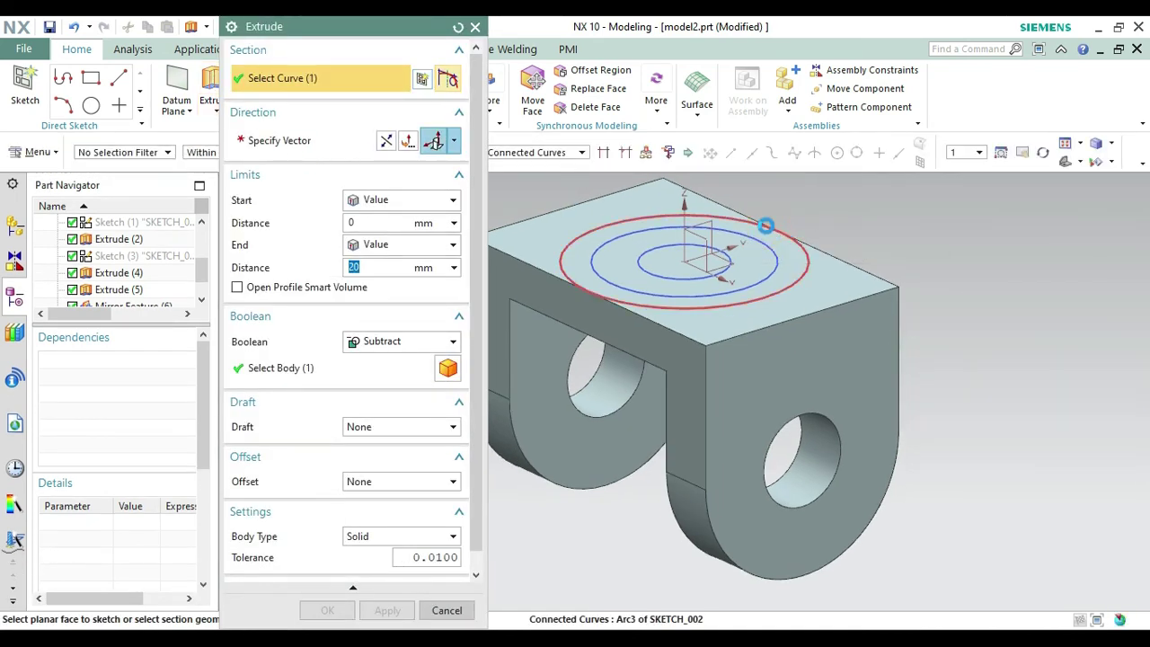
pyautogui.click(765, 241)
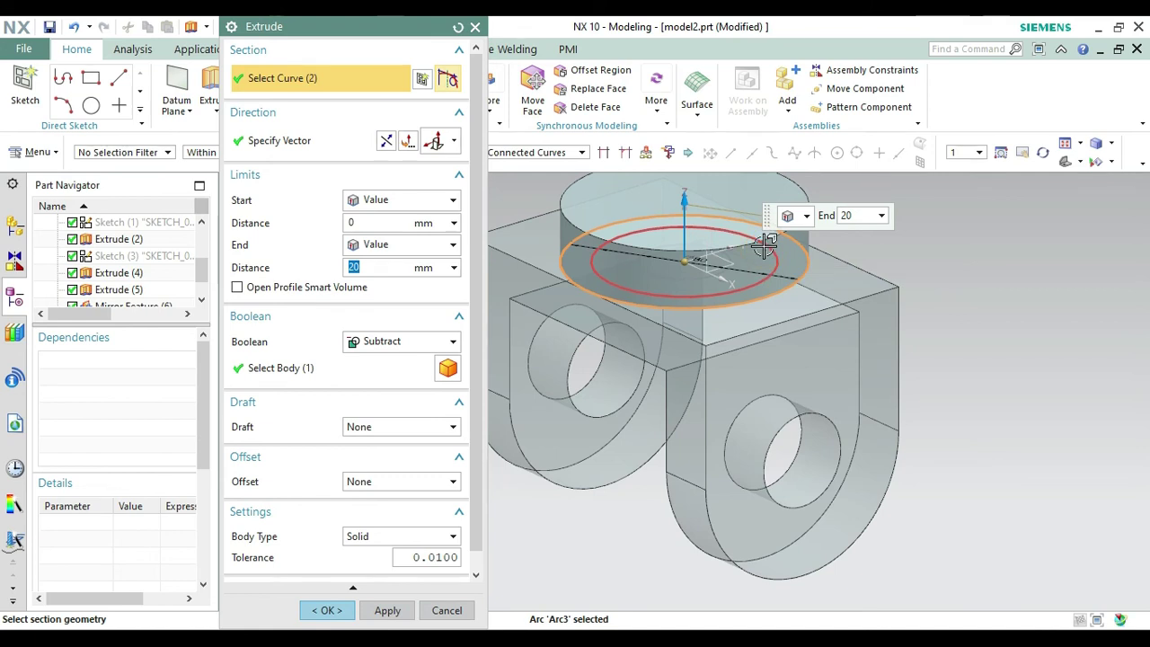
pyautogui.click(402, 349)
pyautogui.click(398, 371)
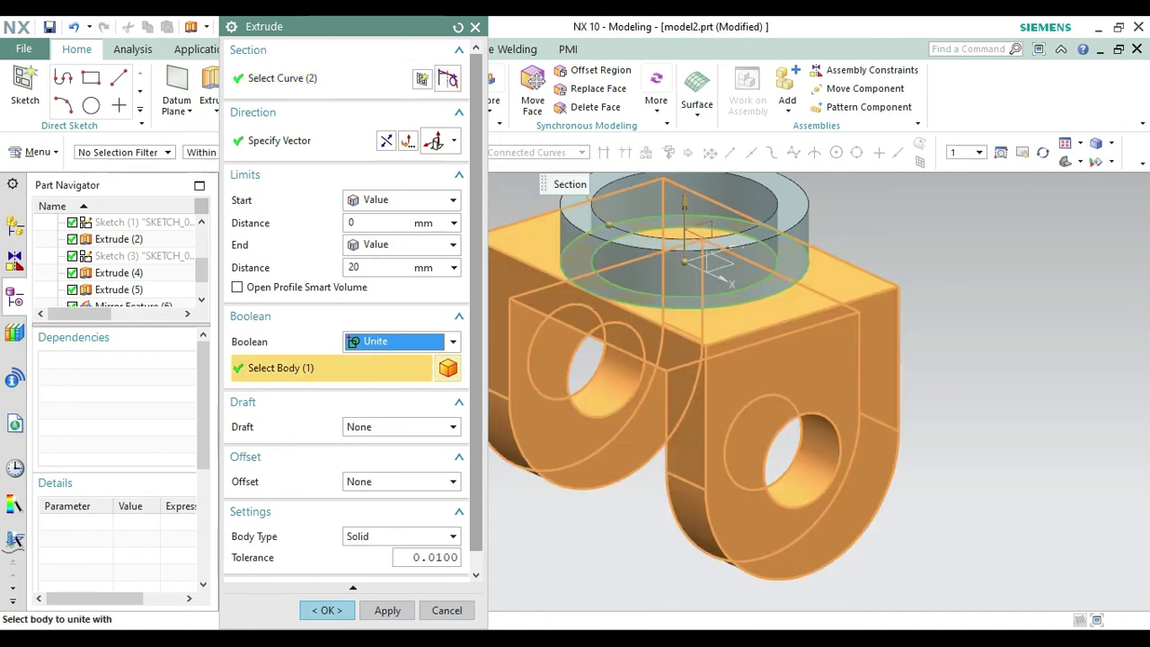
pyautogui.click(386, 611)
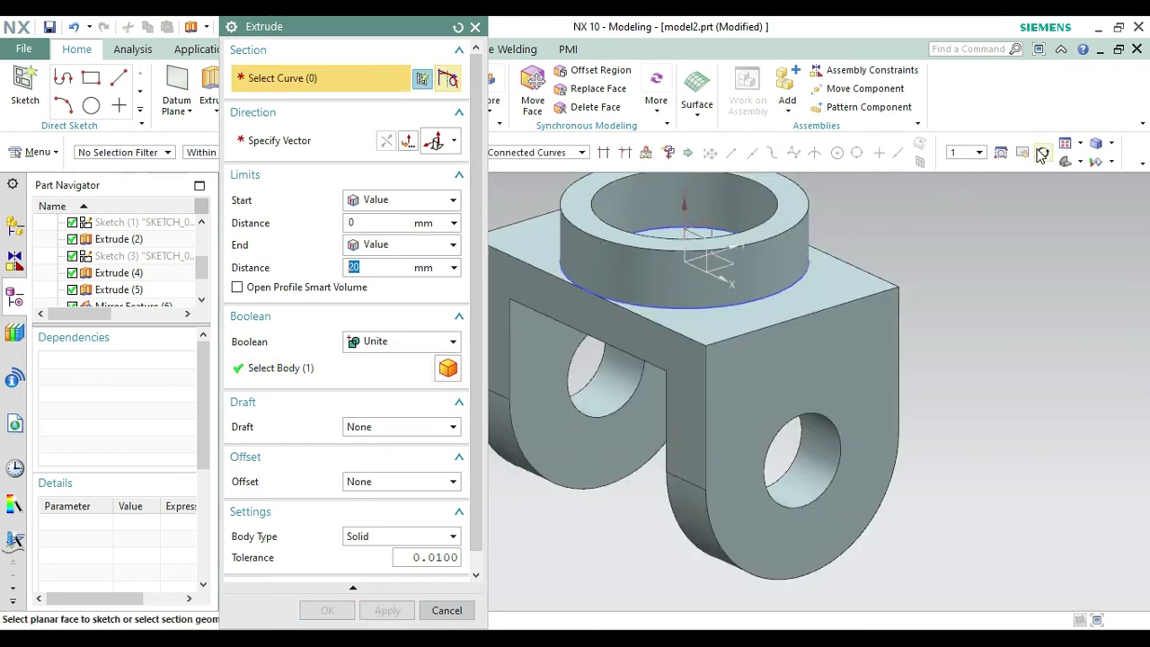
# Extrude the 30 mm circle 60 mm downward and subtract it from the body as a through hole
pyautogui.moveTo(995, 250); pyautogui.dragTo(998, 288)
pyautogui.press('Escape')
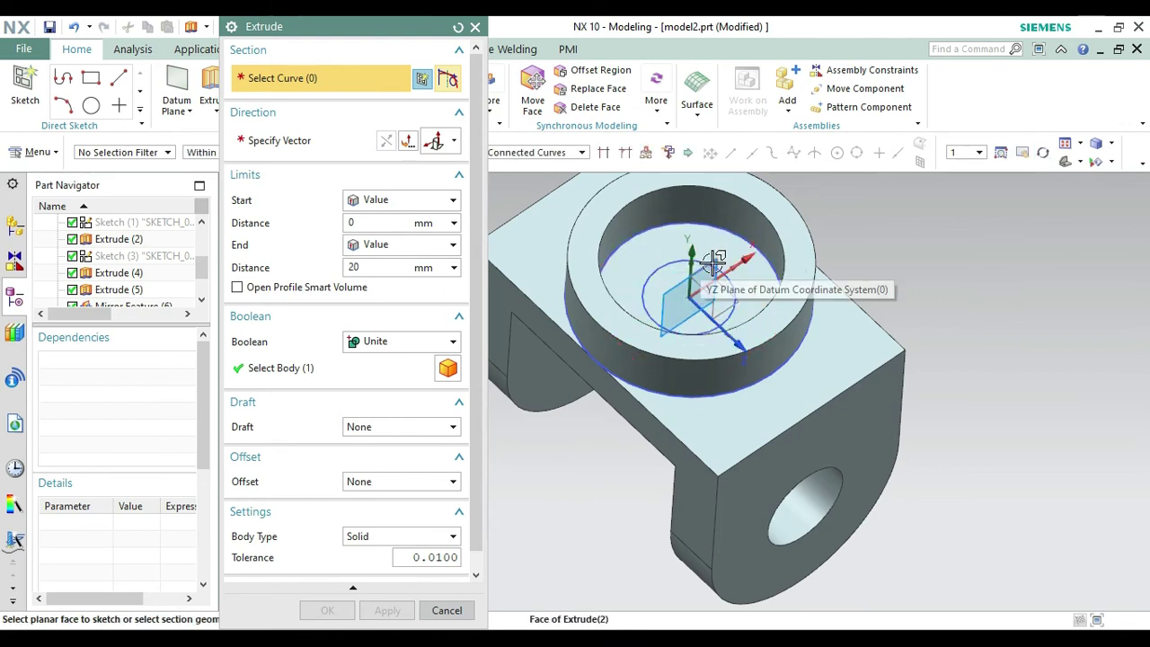
pyautogui.click(662, 267)
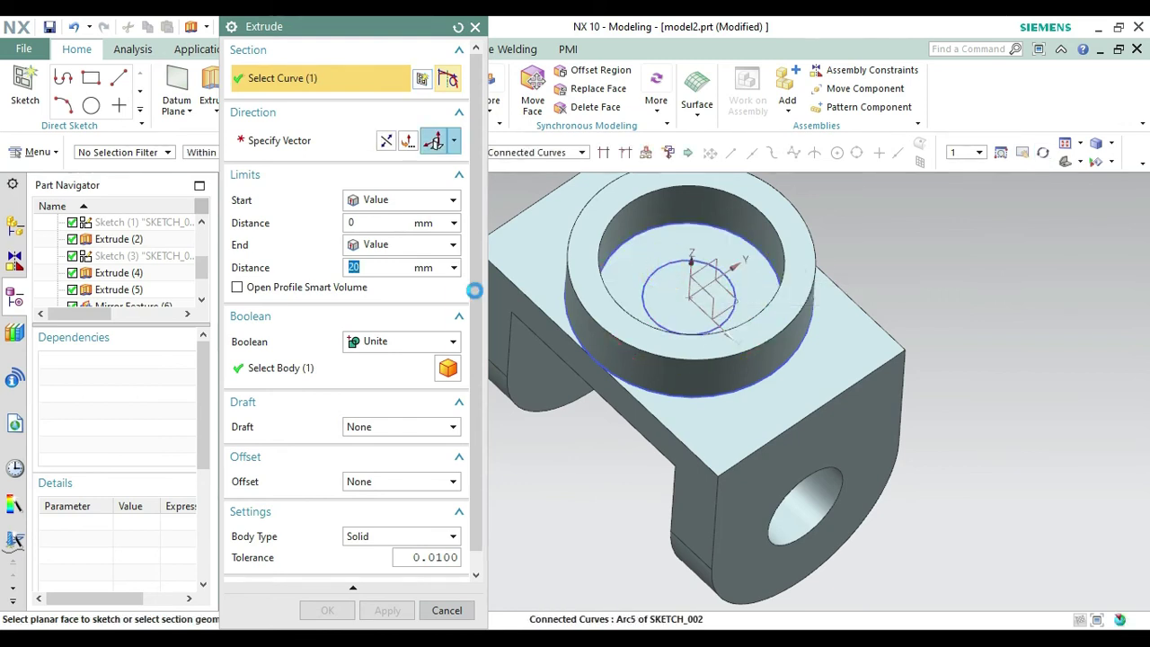
pyautogui.click(382, 341)
pyautogui.click(378, 394)
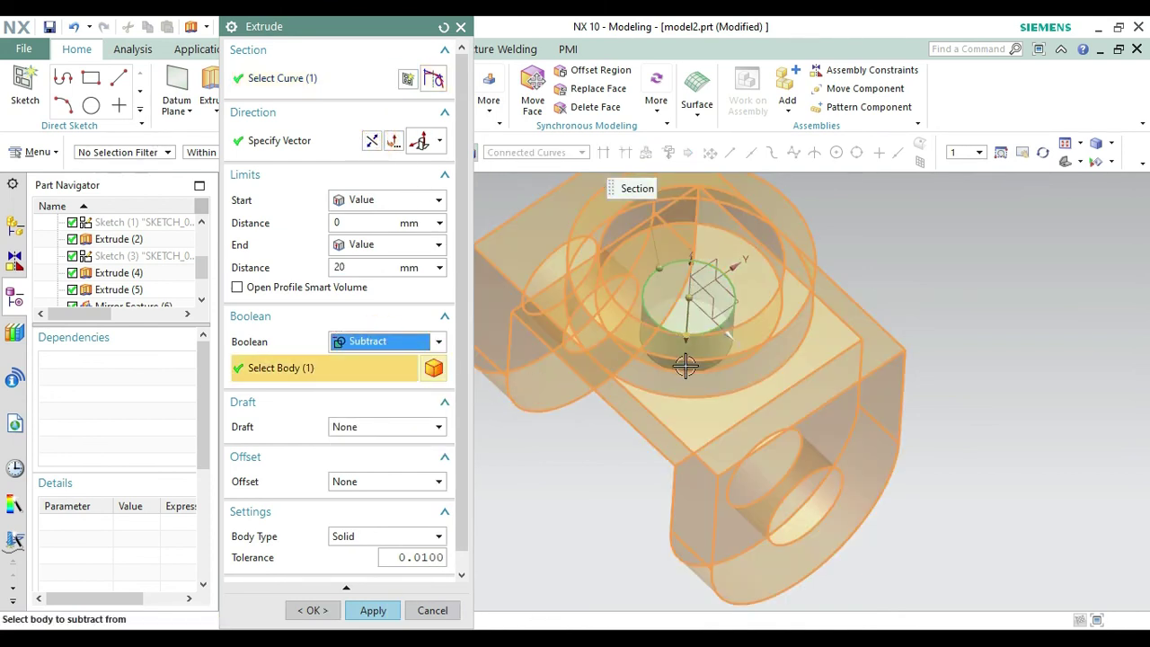
pyautogui.moveTo(694, 334); pyautogui.dragTo(675, 397)
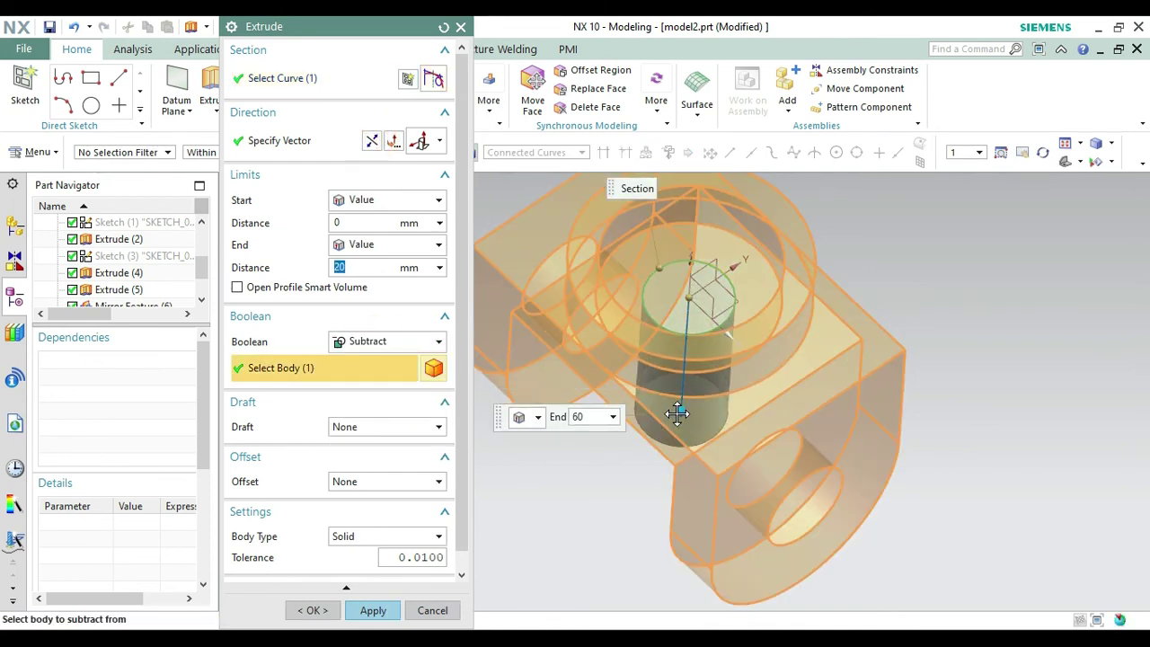
pyautogui.click(315, 610)
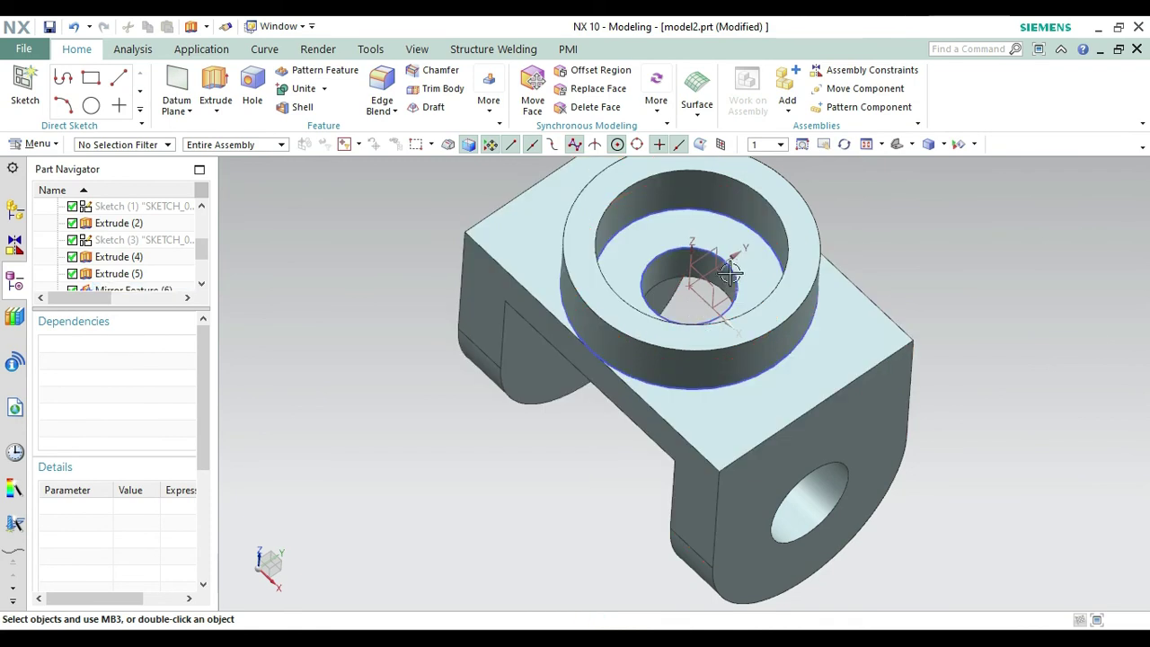
# Hide the concentric-circle sketch and the datum coordinate system
pyautogui.click(763, 236)
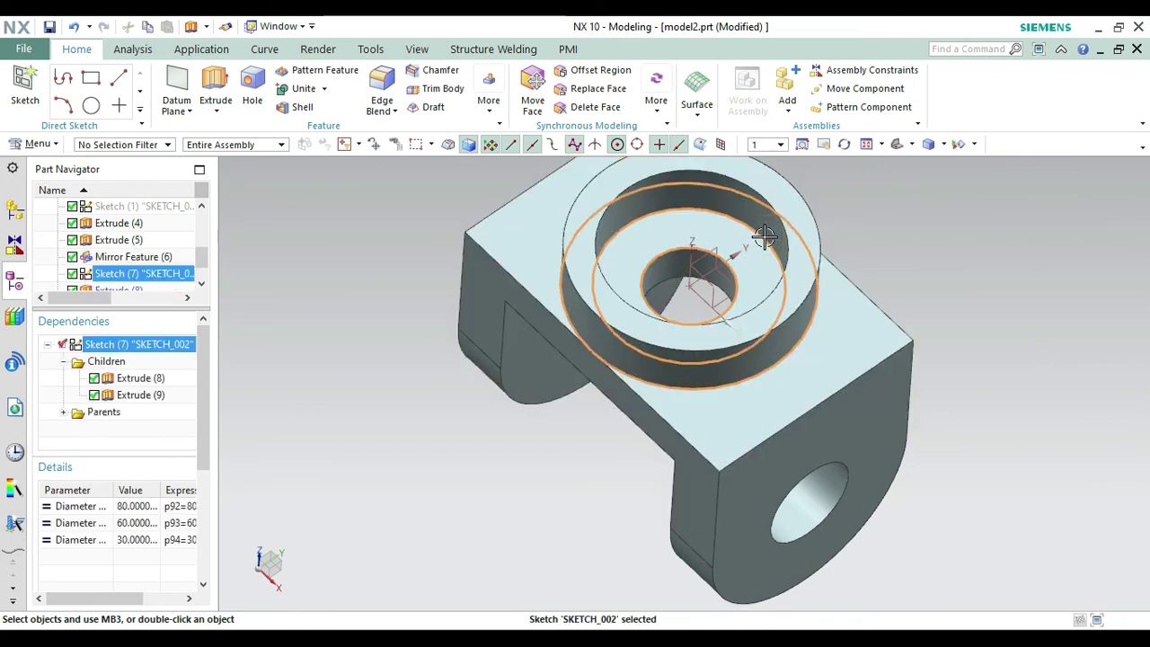
pyautogui.rightClick(764, 235)
pyautogui.click(799, 247)
pyautogui.press('Home')
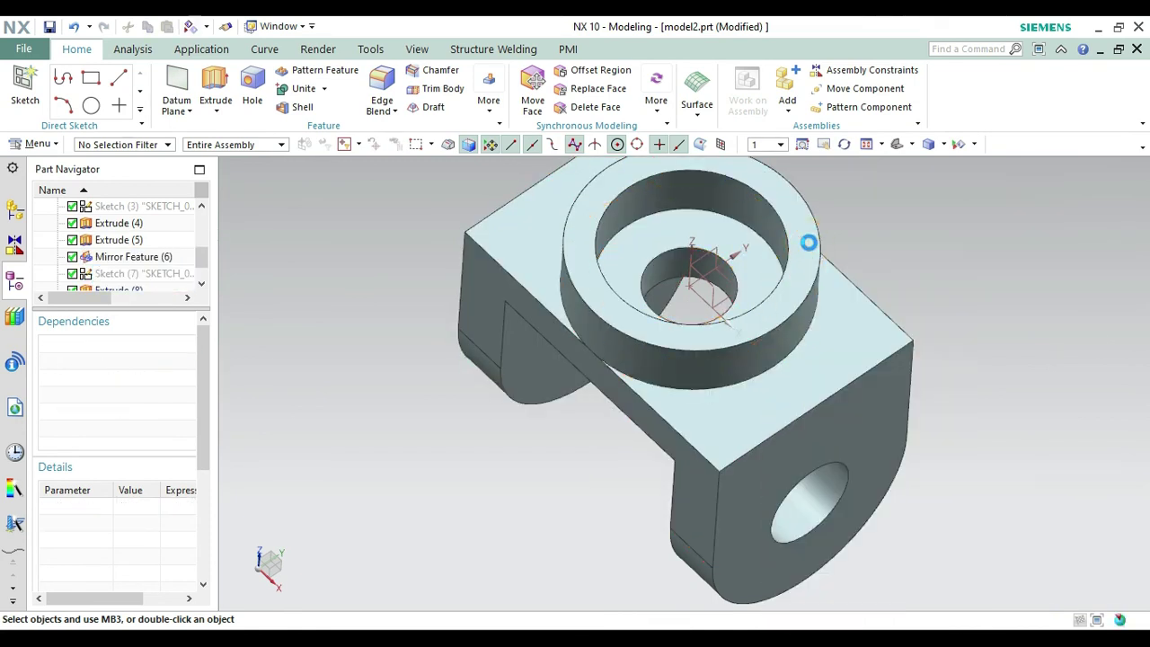
pyautogui.click(699, 264)
pyautogui.rightClick(701, 265)
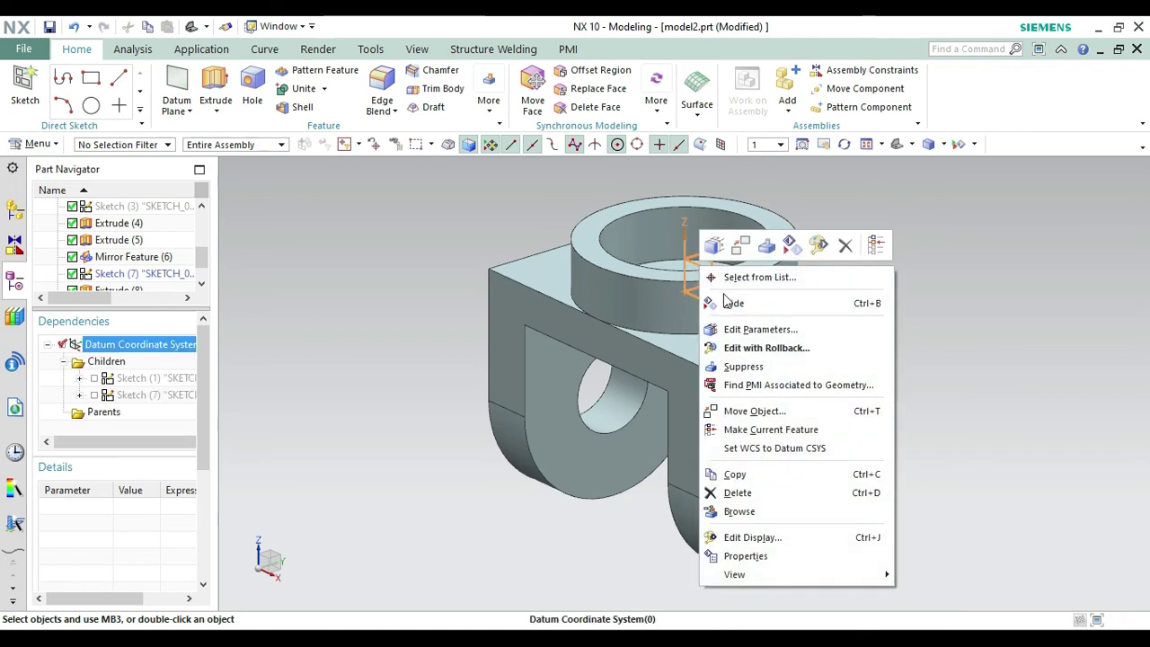
pyautogui.click(731, 304)
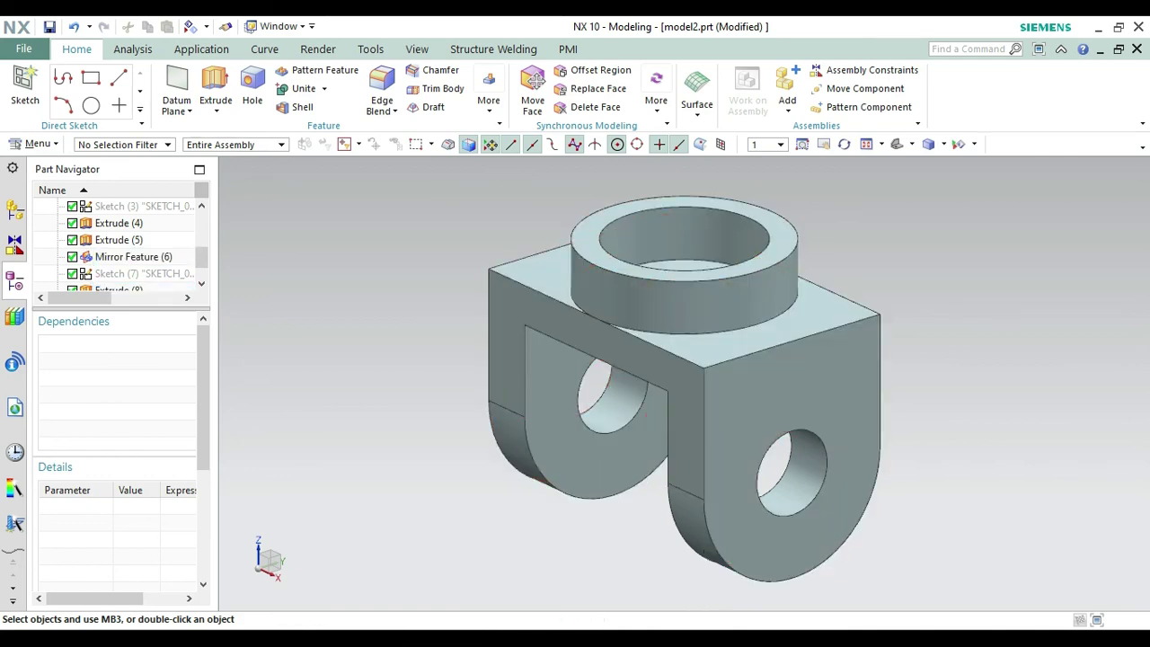
# Check the reference drawing in Photos, return to NX and turn on True Shading for the bracket
pyautogui.click(761, 617)
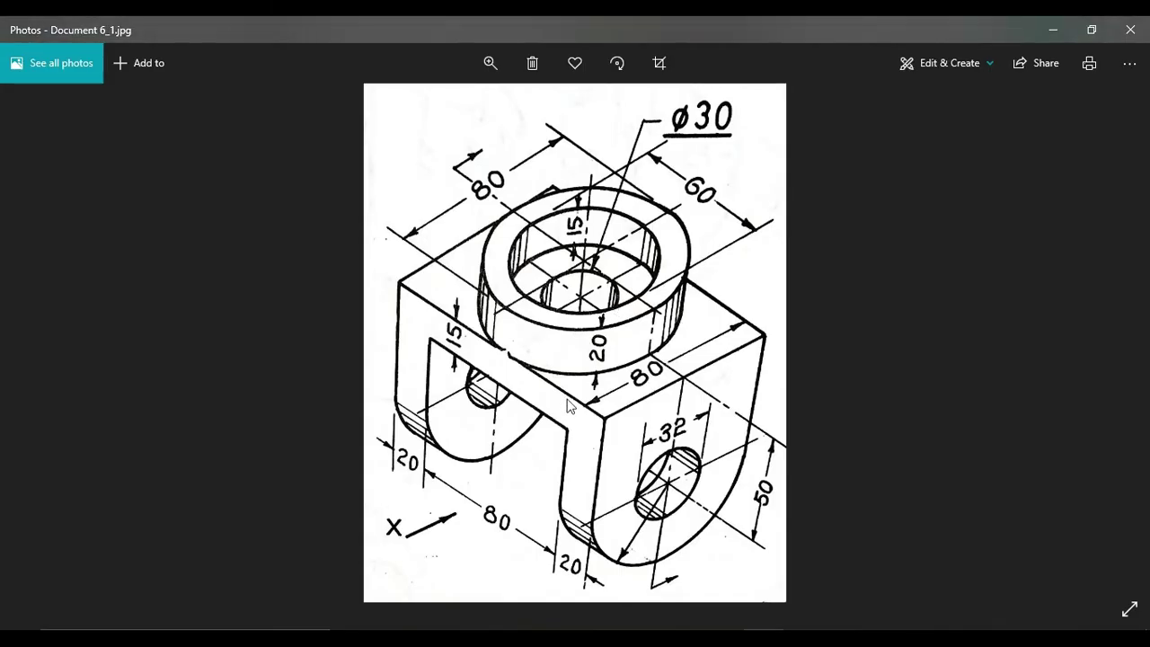
pyautogui.hotkey('alt', 'Tab')
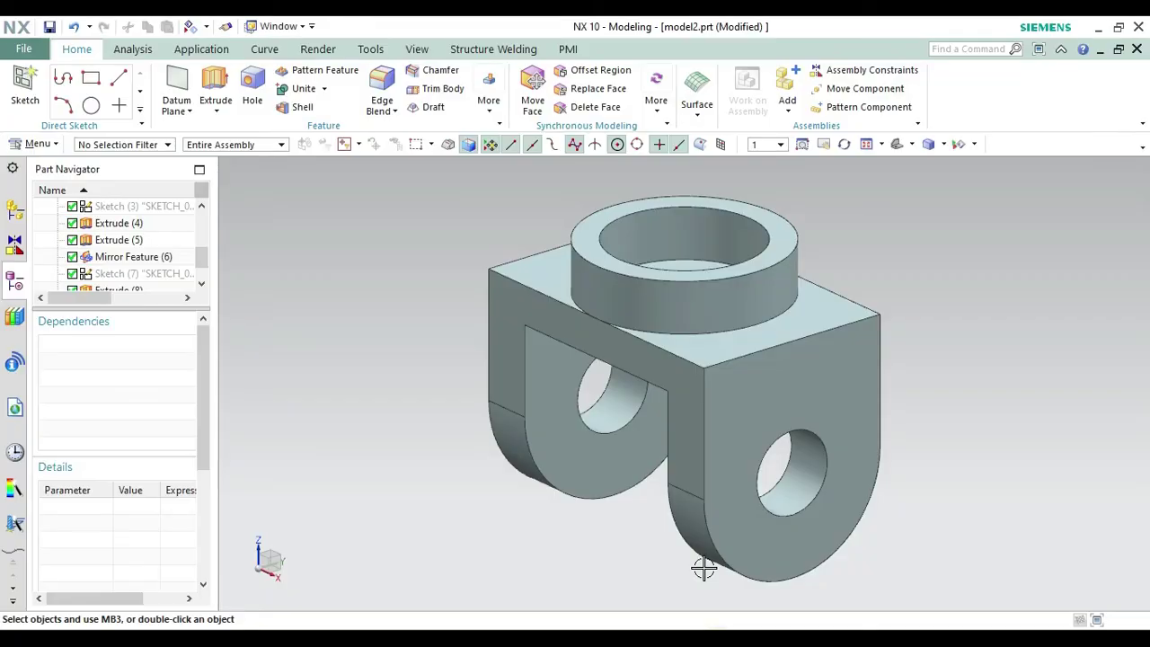
pyautogui.click(319, 49)
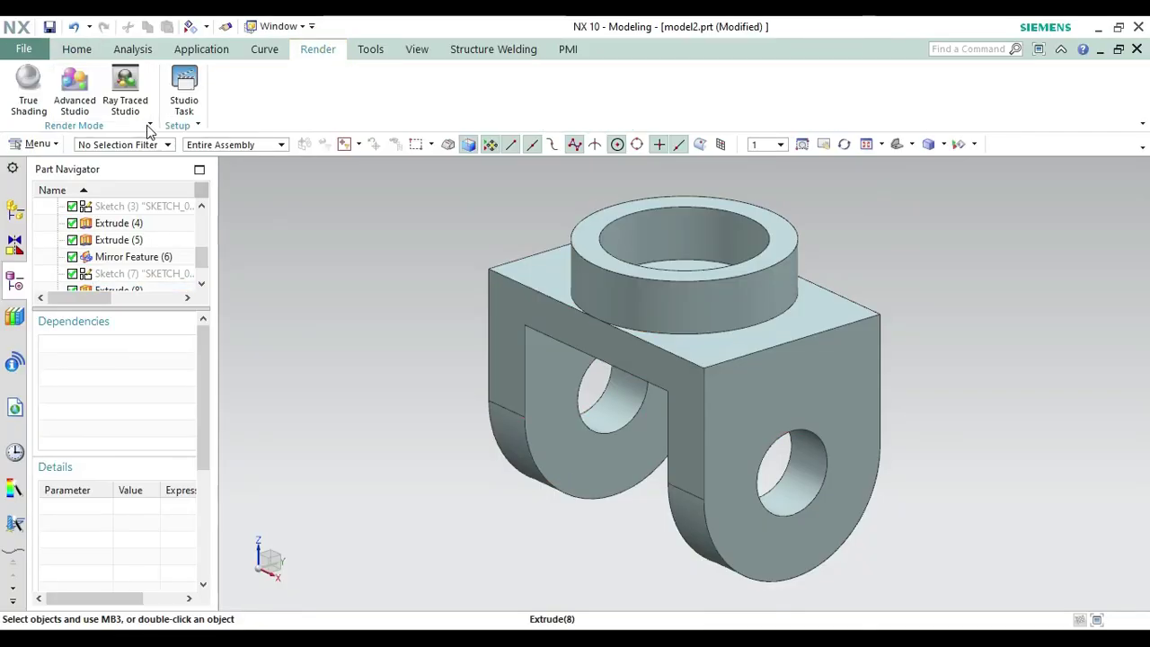
pyautogui.click(29, 106)
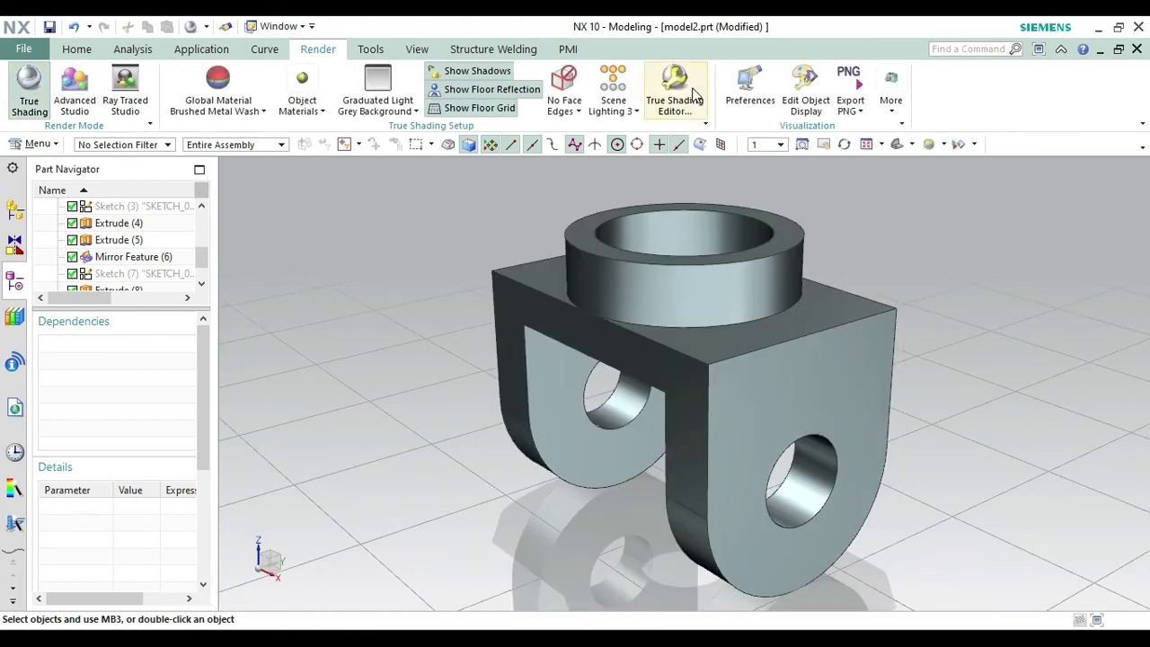
# Examine the shaded bracket from above, restore the trimetric view and zoom in on the part
pyautogui.click(844, 143)
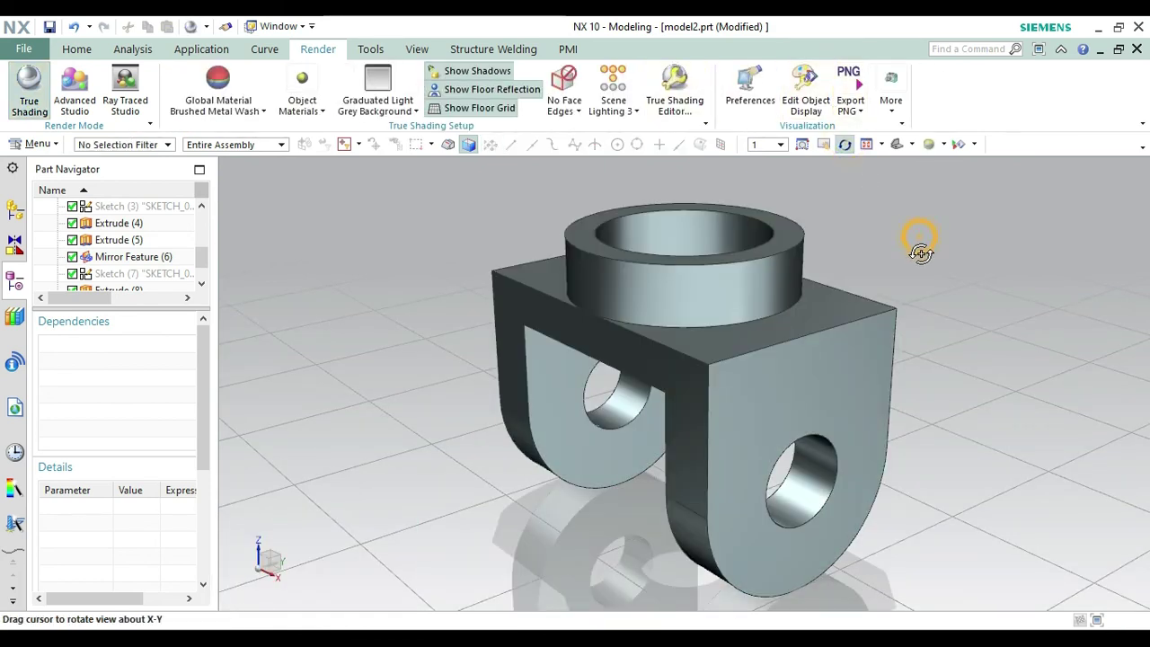
pyautogui.moveTo(921, 254)
pyautogui.mouseDown()
pyautogui.moveTo(947, 212)
pyautogui.moveTo(933, 283)
pyautogui.moveTo(928, 272)
pyautogui.mouseUp()
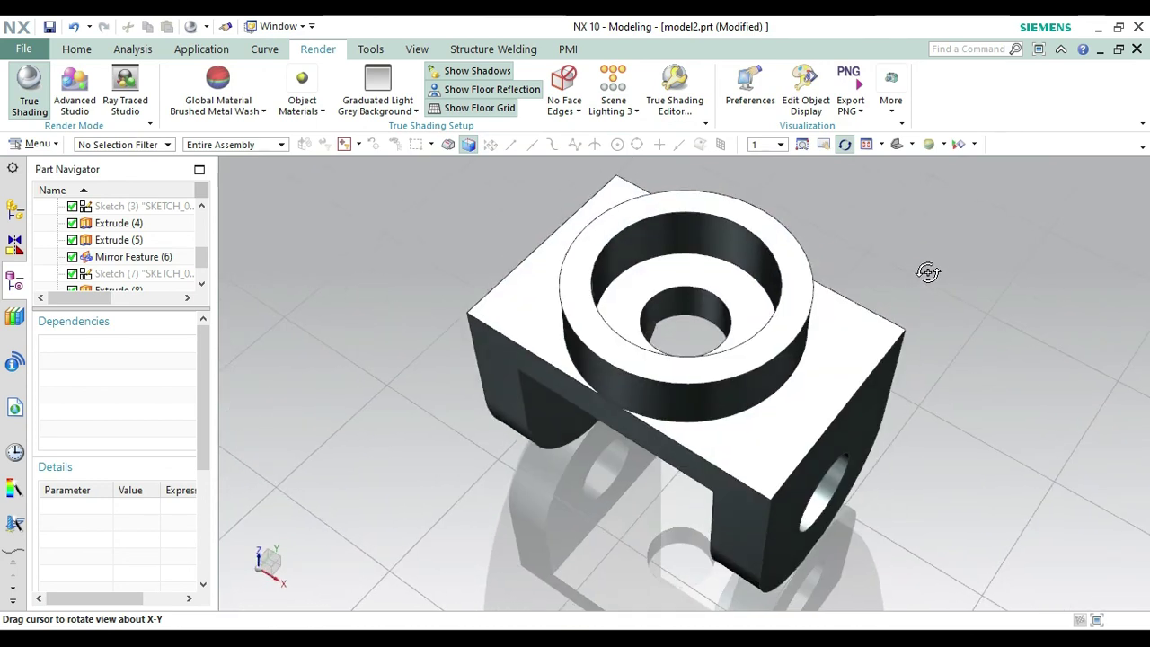
pyautogui.press('Home')
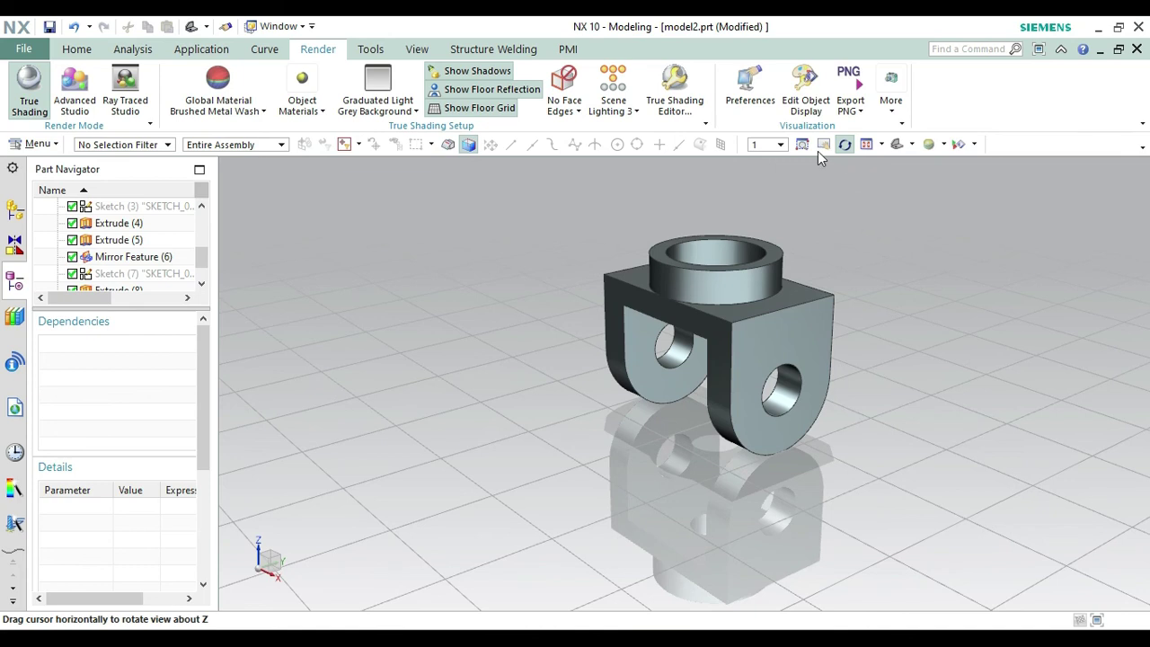
pyautogui.click(805, 147)
pyautogui.moveTo(678, 279); pyautogui.dragTo(902, 473)
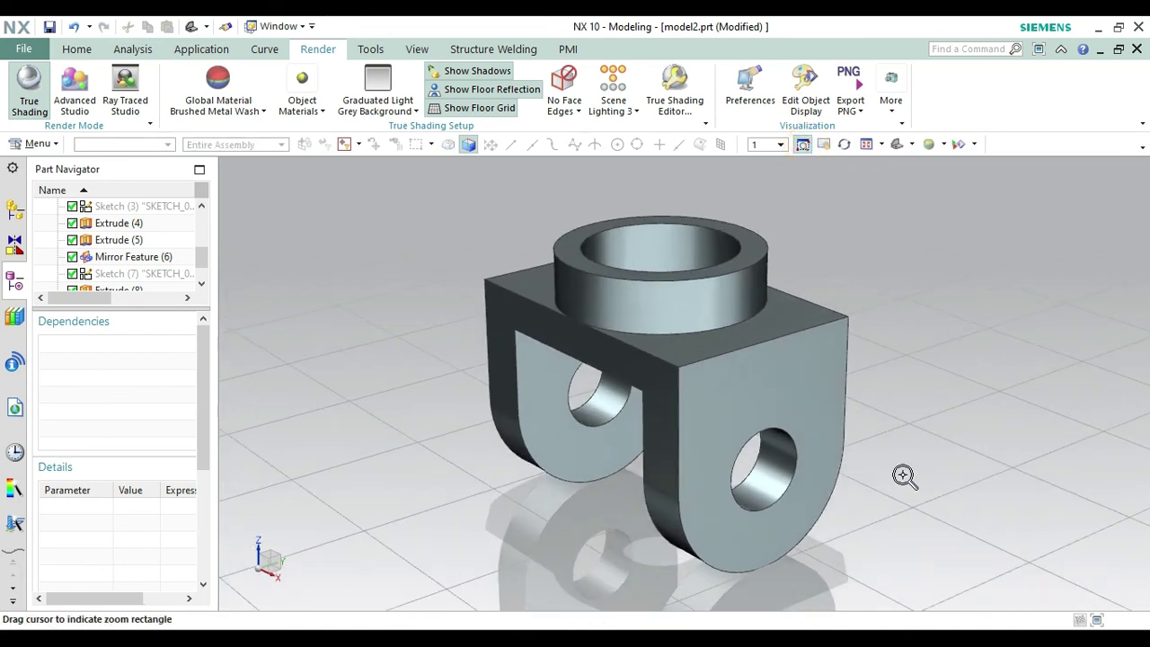